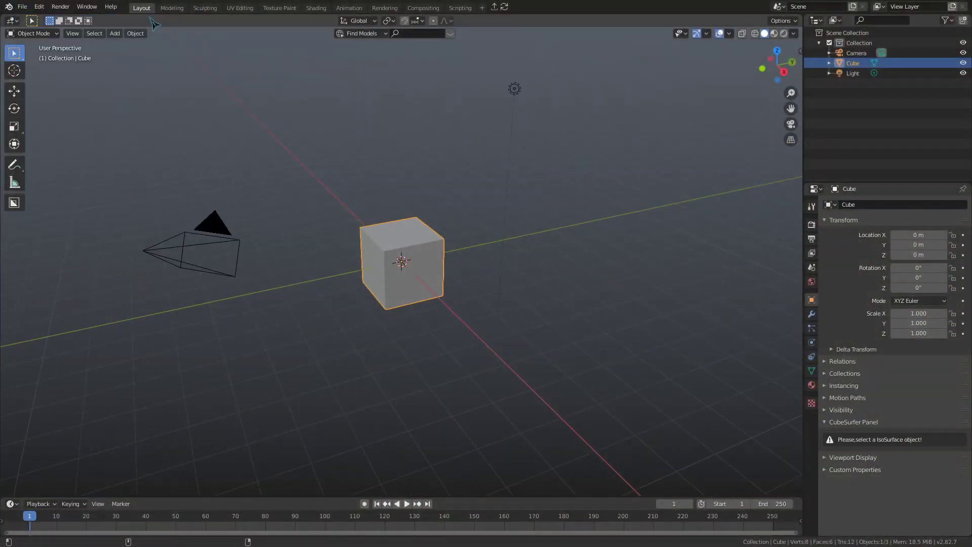
# Delete all the default scene objects: the cube, camera and light
pyautogui.click(315, 171)
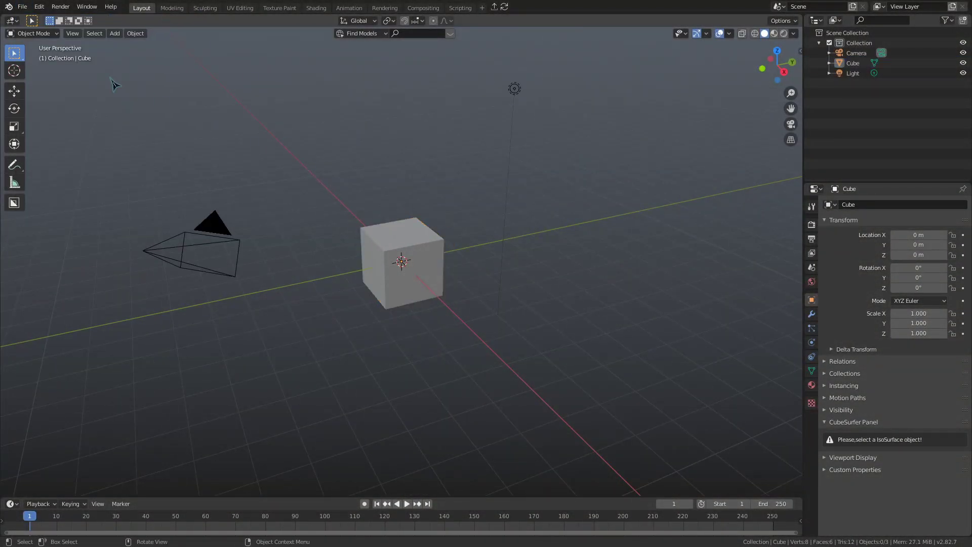
pyautogui.moveTo(84, 71); pyautogui.dragTo(728, 382)
pyautogui.press('Delete')
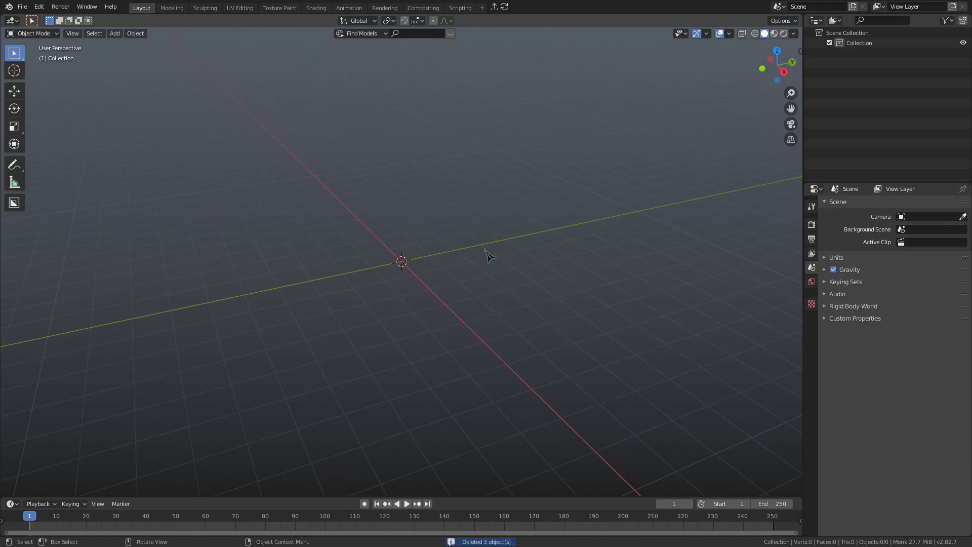
# Add a mesh plane at the world origin
pyautogui.hotkey('shift', 'a')
pyautogui.moveTo(496, 300)
pyautogui.click(562, 50)
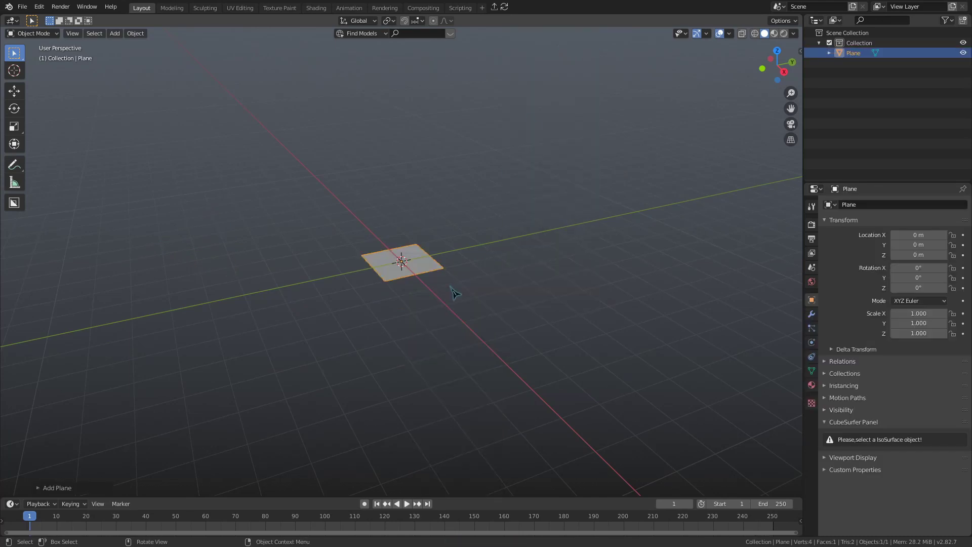
# Enlarge the plane's geometry along X and Y in Edit Mode to form a large floor
pyautogui.press('Tab')
pyautogui.click(454, 220)
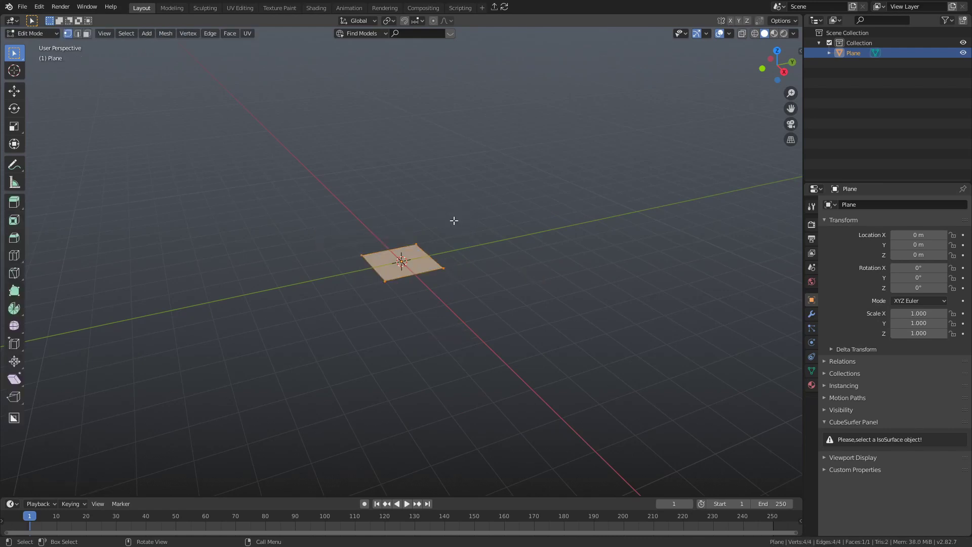
pyautogui.press('s')
pyautogui.press('x')
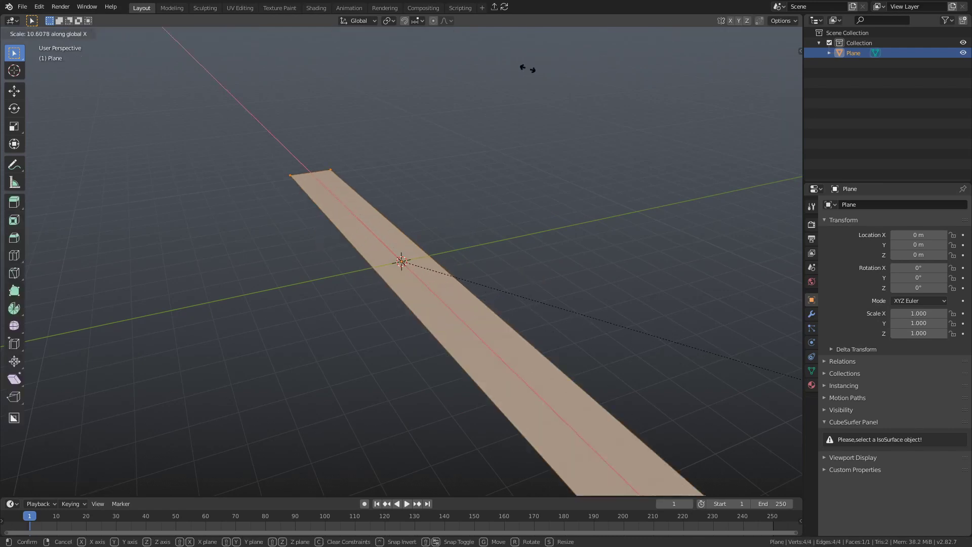
pyautogui.click(478, 154)
pyautogui.hotkey('ctrl', 'z')
pyautogui.press('s')
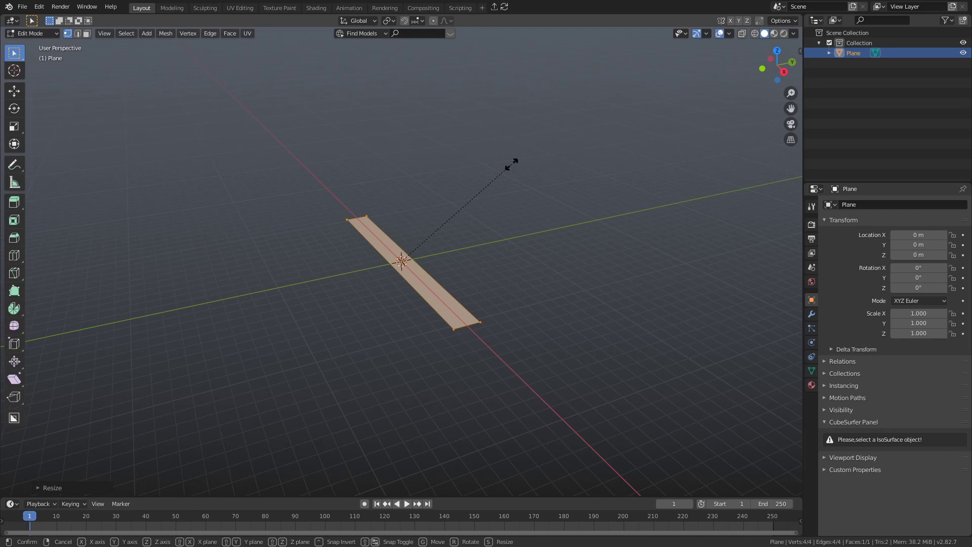
pyautogui.press('y')
pyautogui.click(592, 150)
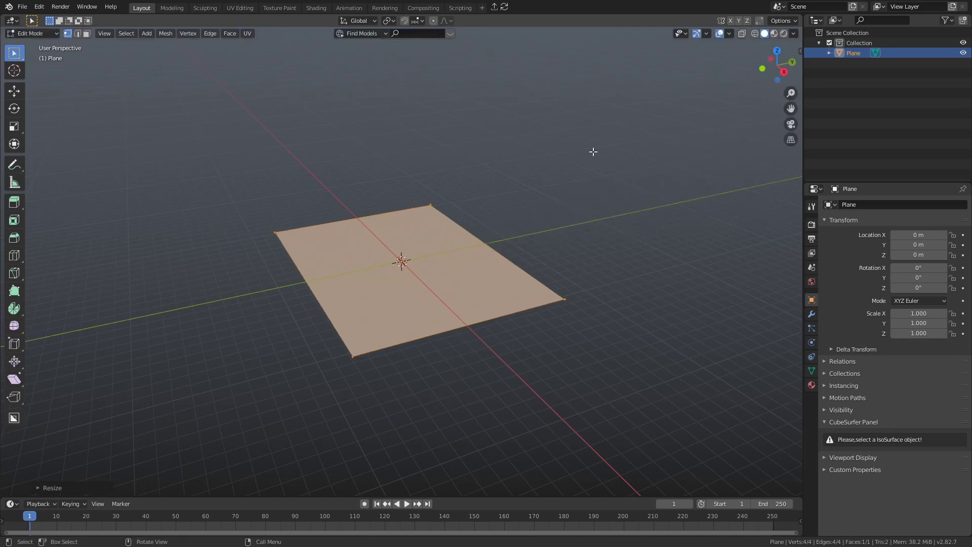
# Extrude the floor's edge that crosses the Y axis straight up along Z to form a back wall
pyautogui.hotkey('ctrl', 'Tab')
pyautogui.click(529, 268)
pyautogui.click(515, 261)
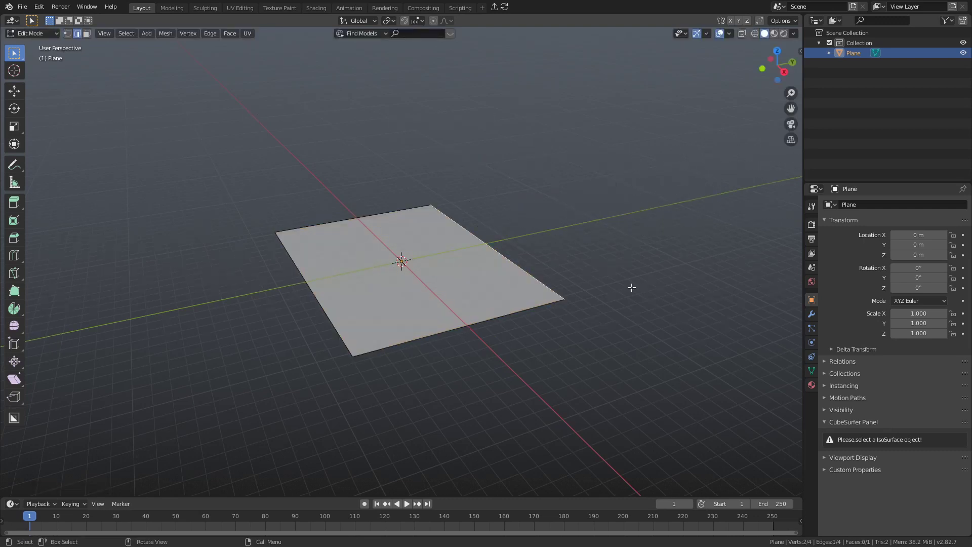
pyautogui.press('e')
pyautogui.press('z')
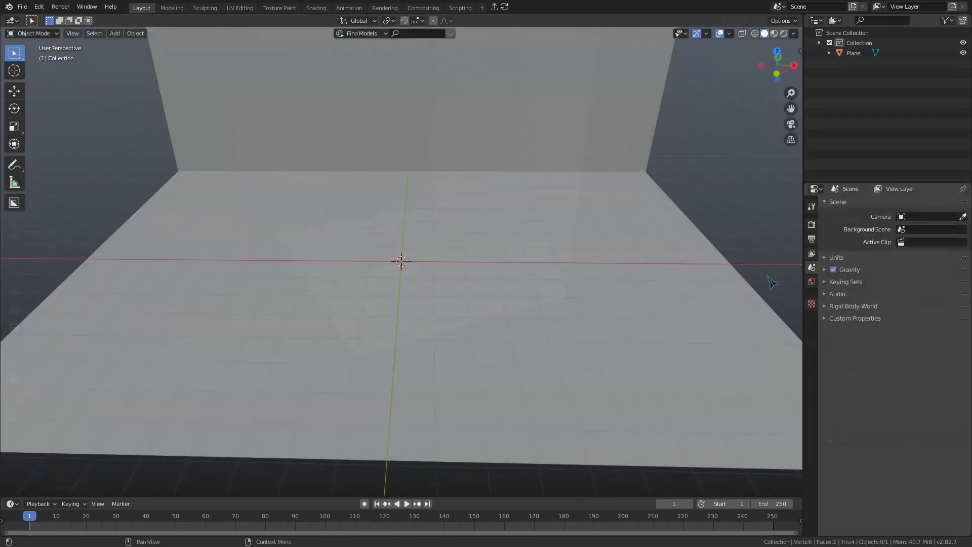
pyautogui.click(573, 264)
pyautogui.moveTo(464, 250); pyautogui.dragTo(467, 255, button='middle')
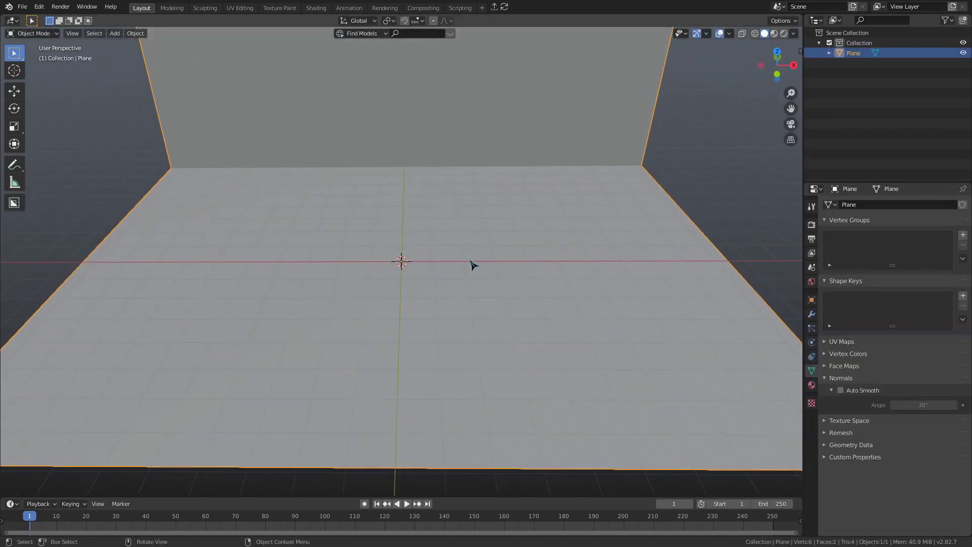
# Add a mesh circle at the origin and shift it slightly along Z off the floor
pyautogui.hotkey('shift', 'a')
pyautogui.moveTo(469, 255)
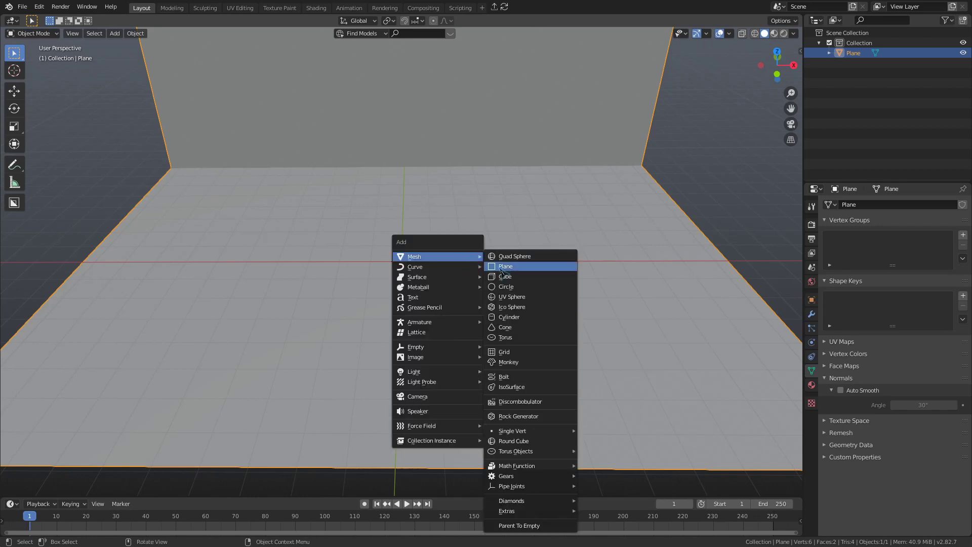
pyautogui.click(511, 284)
pyautogui.press('g')
pyautogui.press('z')
pyautogui.click(463, 304)
# Extrude the circle's edge loop in Edit Mode and scale it outward to form a flat, wide ring
pyautogui.press('Tab')
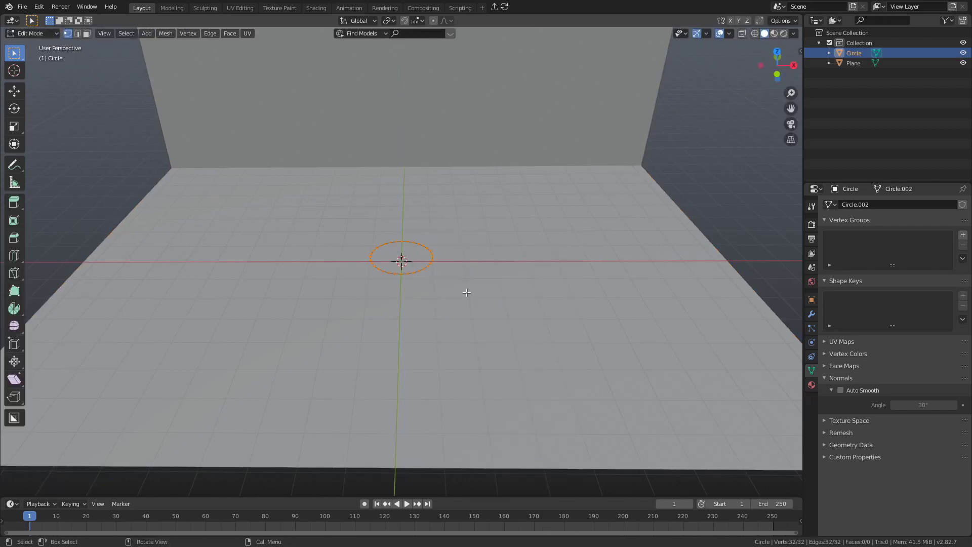
pyautogui.moveTo(304, 195); pyautogui.dragTo(575, 385)
pyautogui.scroll(1, 508, 339)
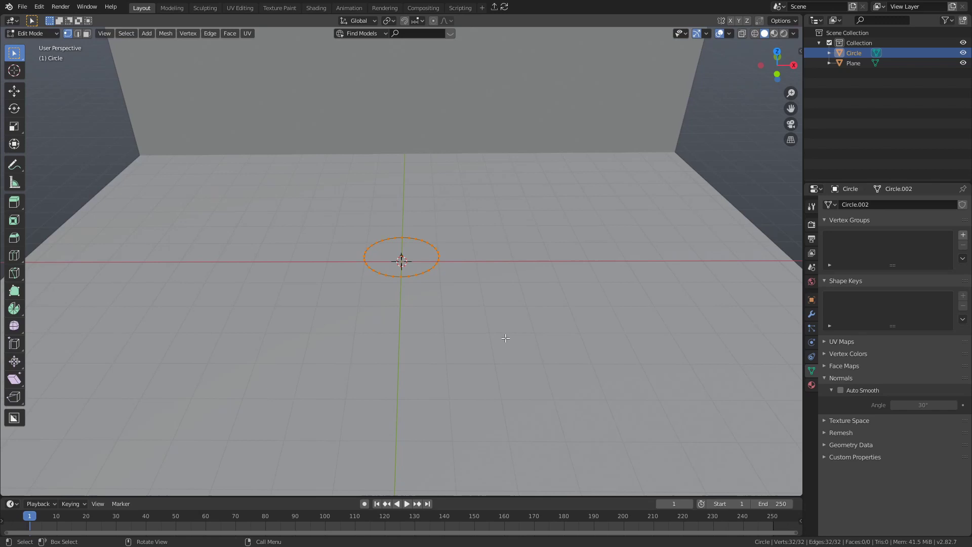
pyautogui.press('e')
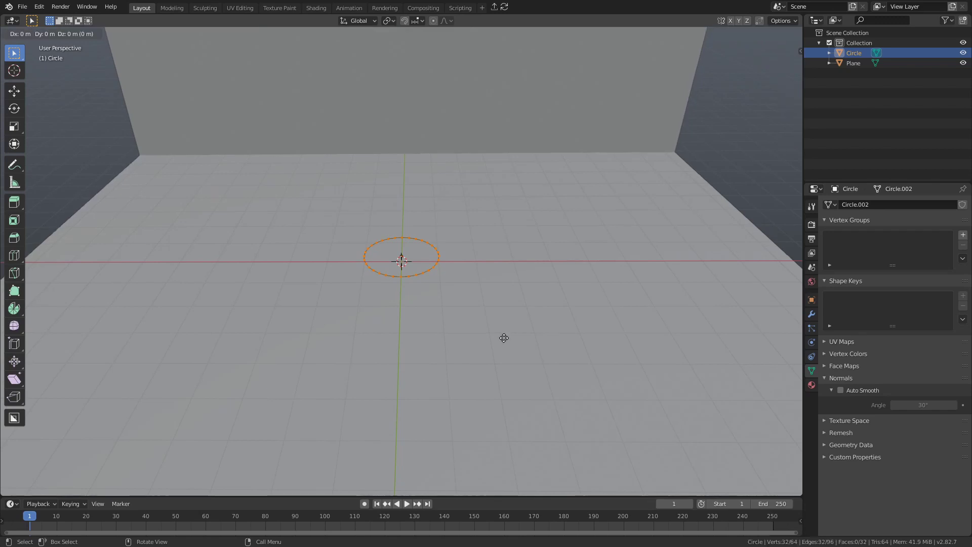
pyautogui.click(503, 338)
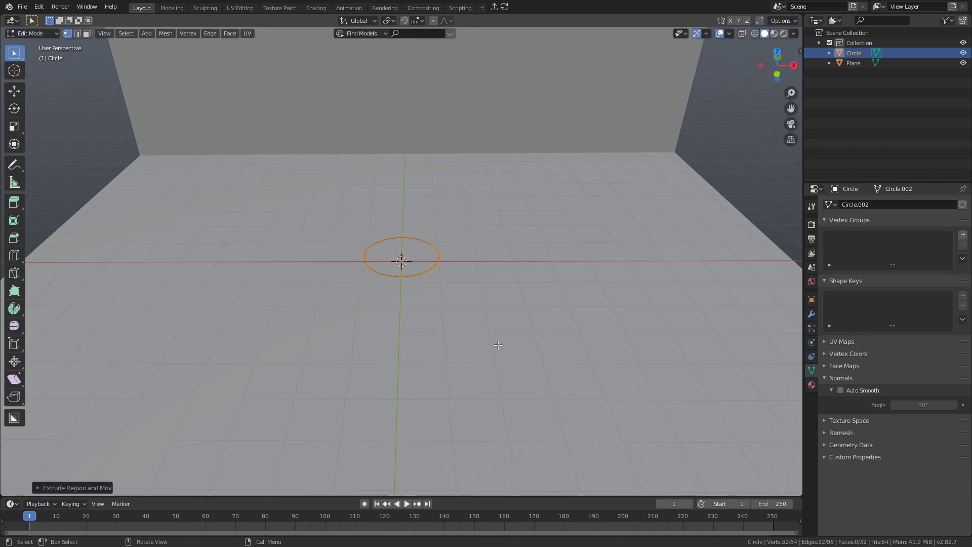
pyautogui.press('s')
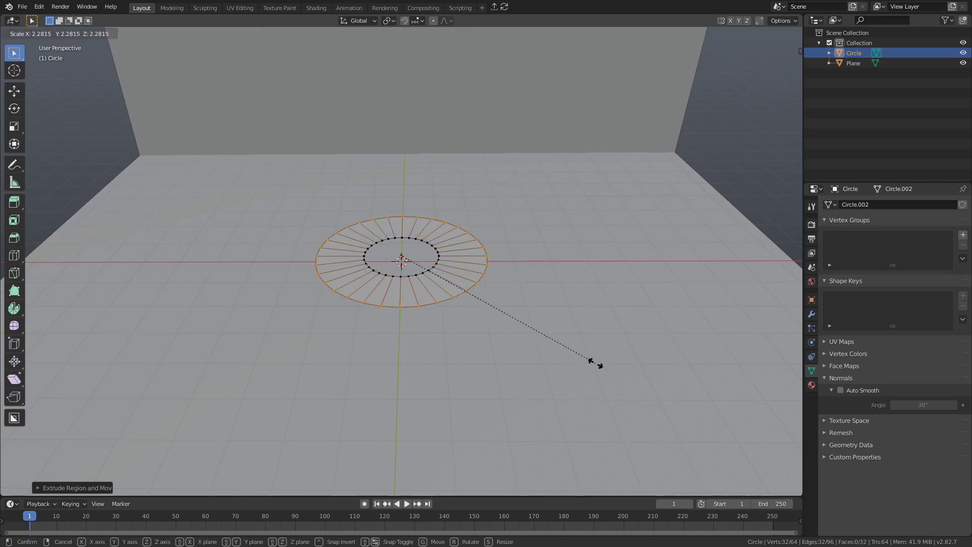
pyautogui.click(656, 384)
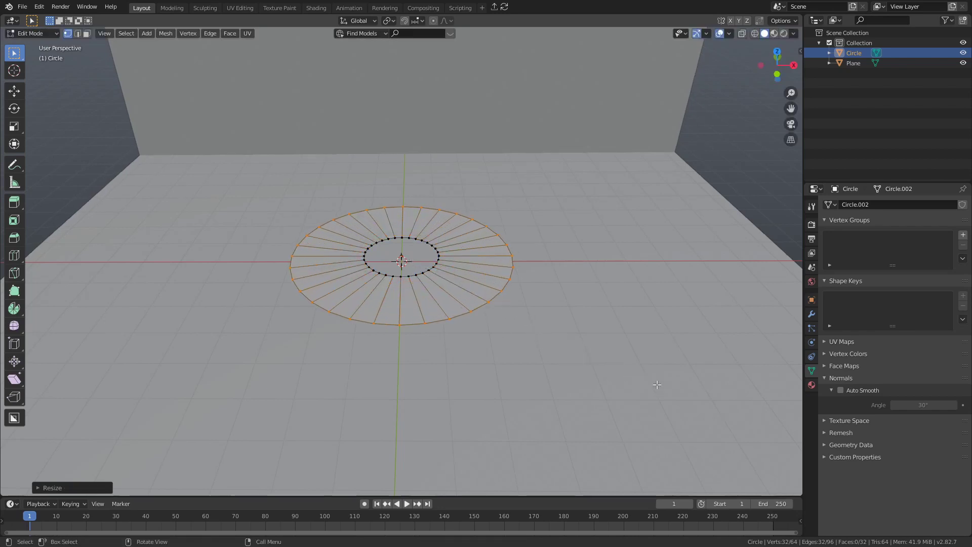
# Extrude the whole ring upward into a tall hollow cylinder and return to Object Mode
pyautogui.scroll(-2, 578, 346)
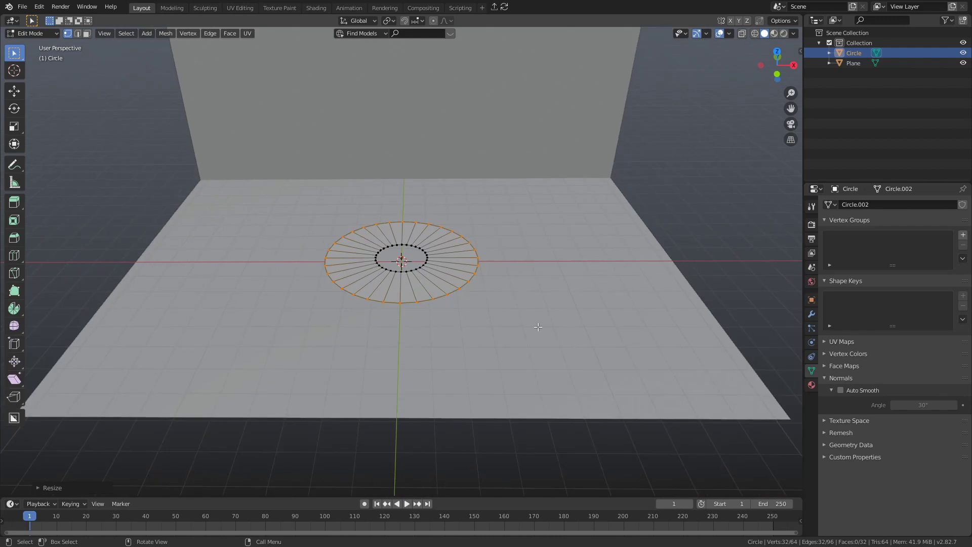
pyautogui.press('a')
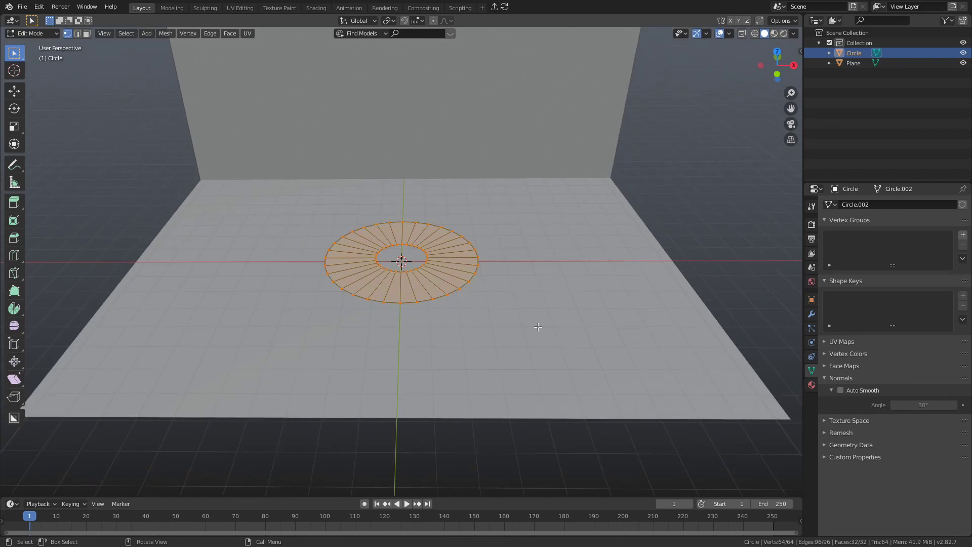
pyautogui.press('e')
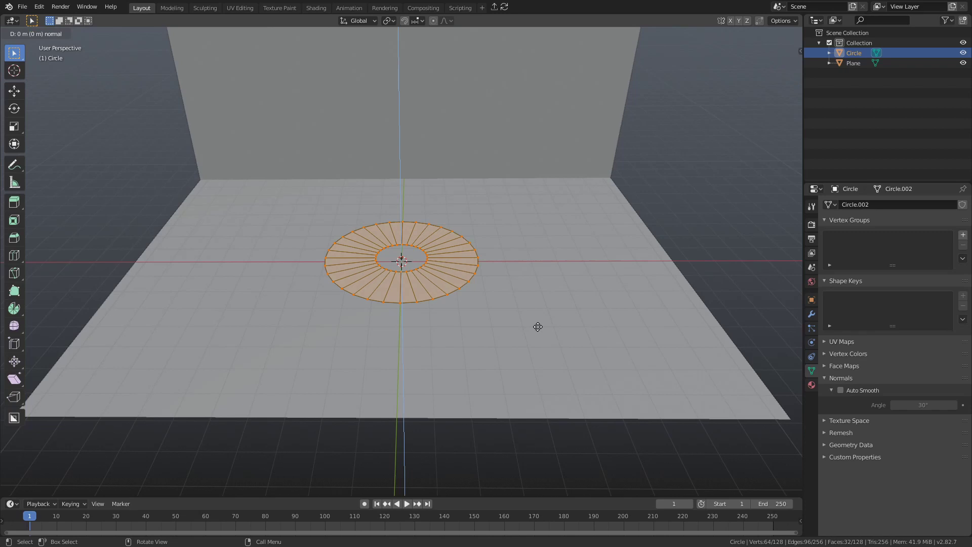
pyautogui.click(536, 191)
pyautogui.hotkey('ctrl', 'Tab')
pyautogui.click(537, 162)
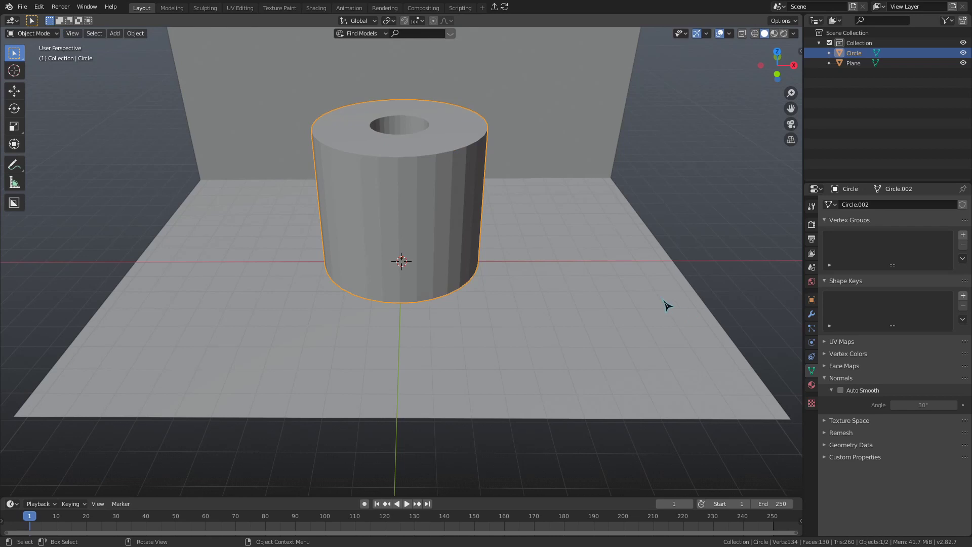
# Shade the hollow cylinder smooth and enable Auto Smooth in its normals settings
pyautogui.rightClick(660, 273)
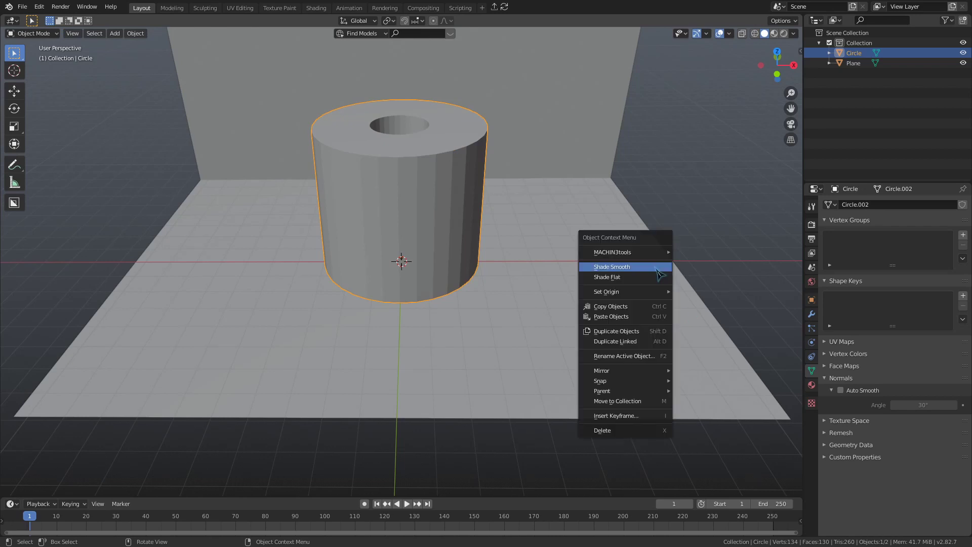
pyautogui.click(660, 273)
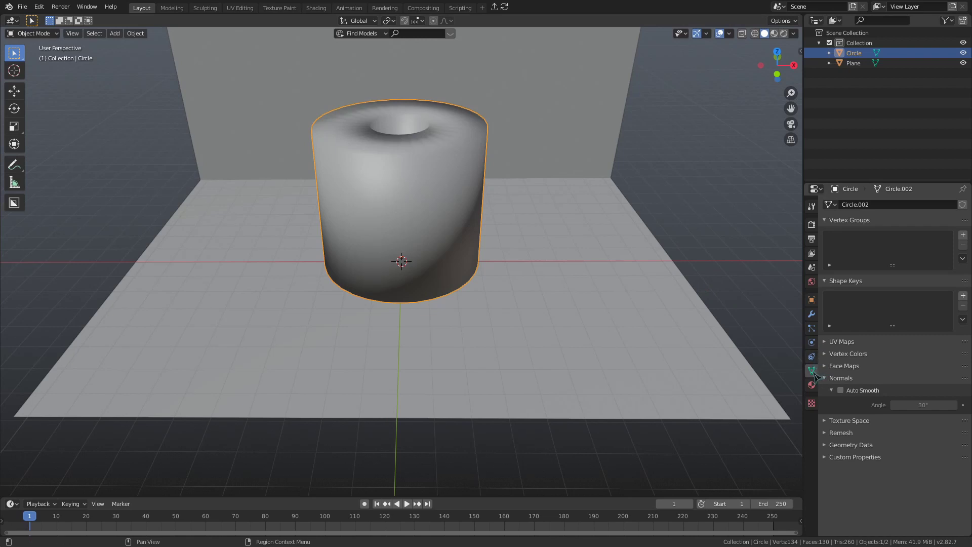
pyautogui.click(840, 381)
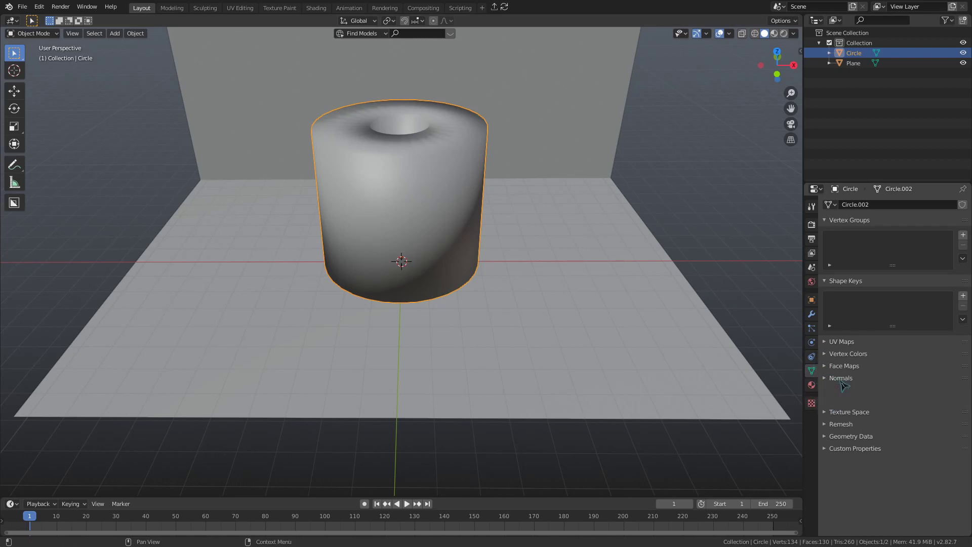
pyautogui.click(840, 381)
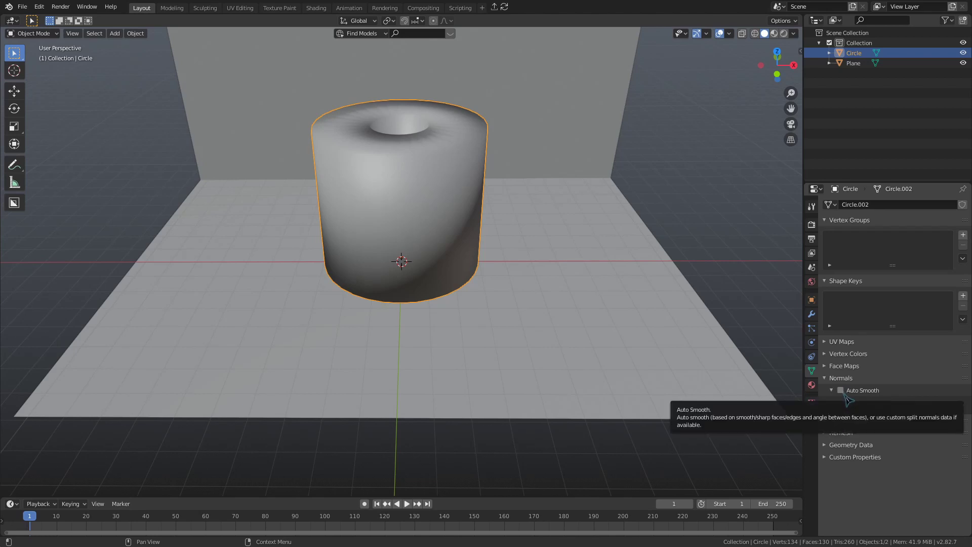
pyautogui.click(841, 390)
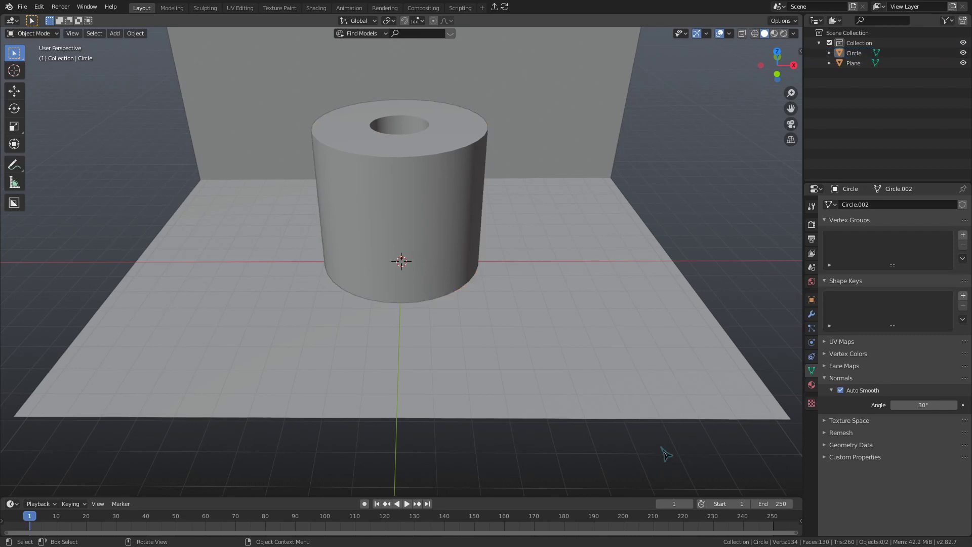
# Rotate the cylinder 90° around Y so it lies horizontally and raise it along Z above the floor
pyautogui.moveTo(661, 449); pyautogui.dragTo(452, 235, button='middle')
pyautogui.write('r')
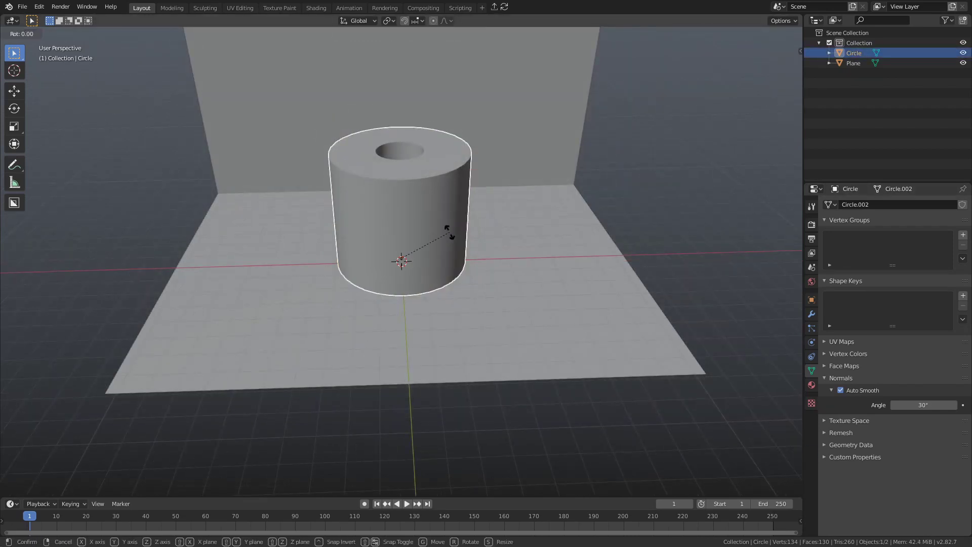
pyautogui.write('y90')
pyautogui.press('Return')
pyautogui.press('g')
pyautogui.press('z')
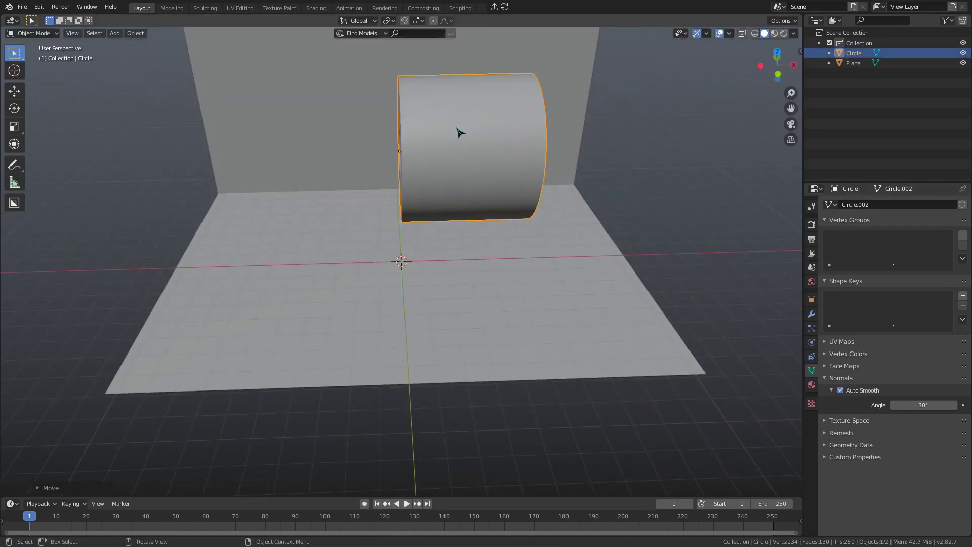
# Scale the cylinder to about 0.47 of its size and adjust its height along Z
pyautogui.press('s')
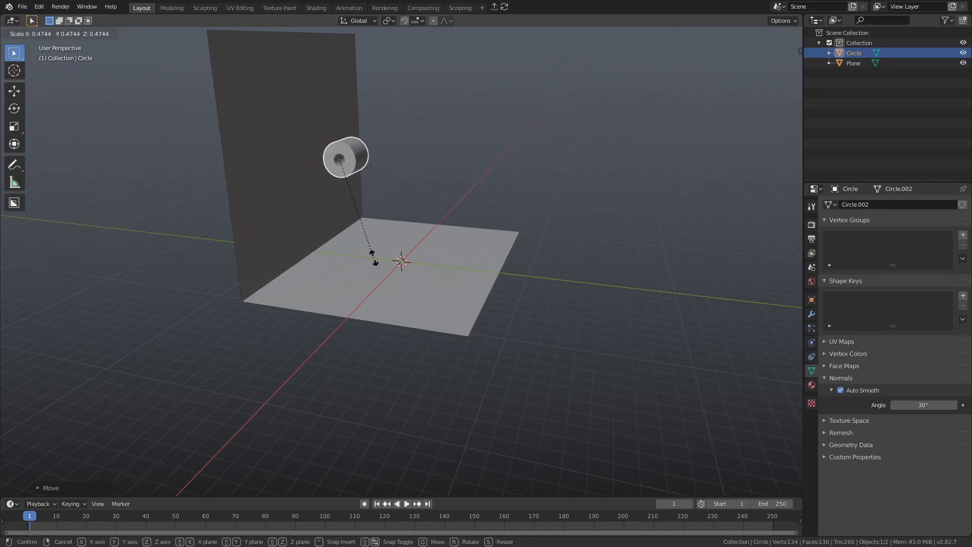
pyautogui.click(374, 257)
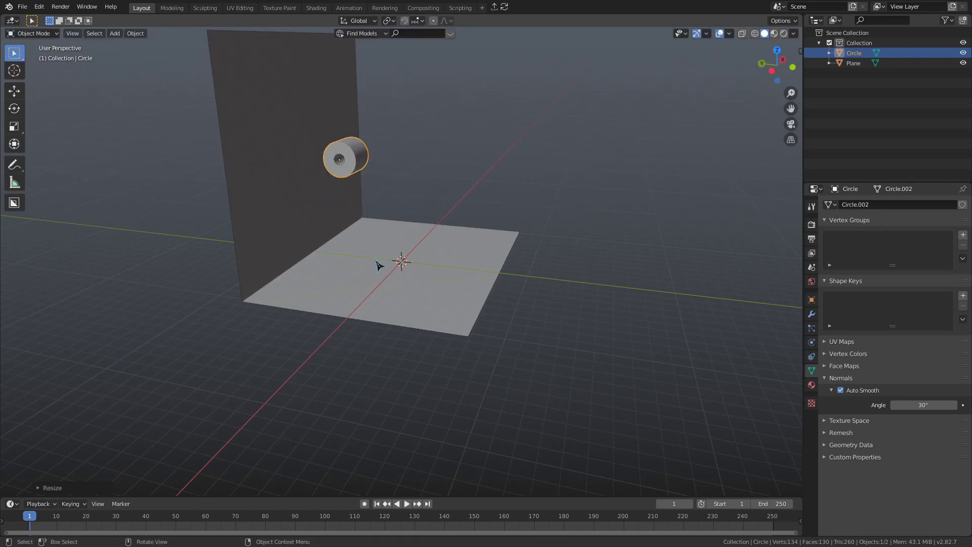
pyautogui.moveTo(380, 264); pyautogui.dragTo(373, 331, button='middle')
pyautogui.press('g')
pyautogui.press('z')
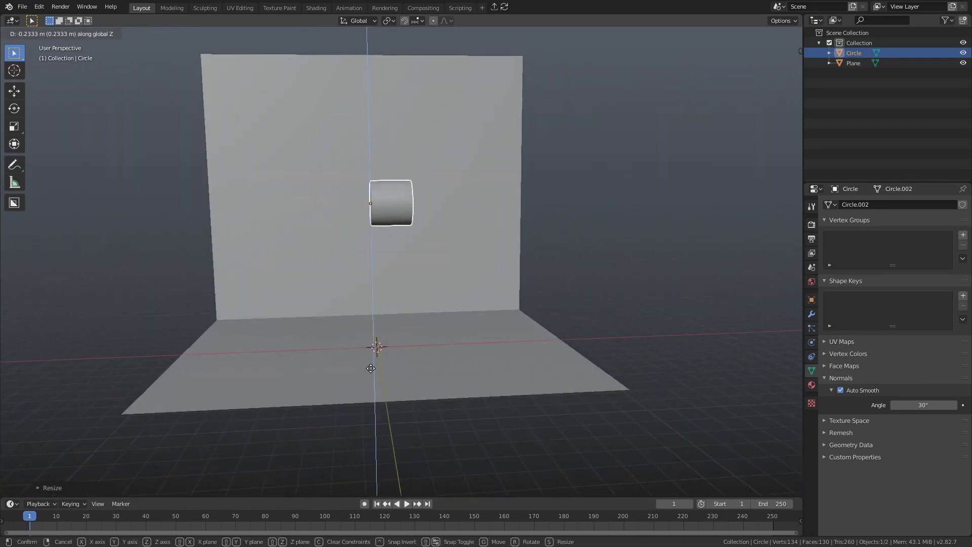
pyautogui.click(500, 358)
pyautogui.click(586, 327)
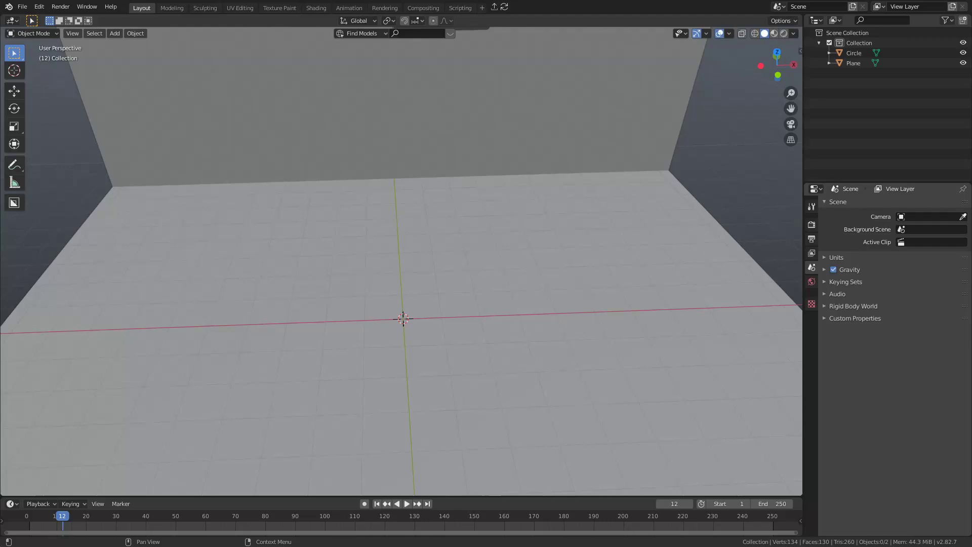
# Add another mesh plane at the origin and raise it slightly along Z above the floor
pyautogui.click(471, 284)
pyautogui.hotkey('shift', 'a')
pyautogui.moveTo(476, 282)
pyautogui.click(506, 18)
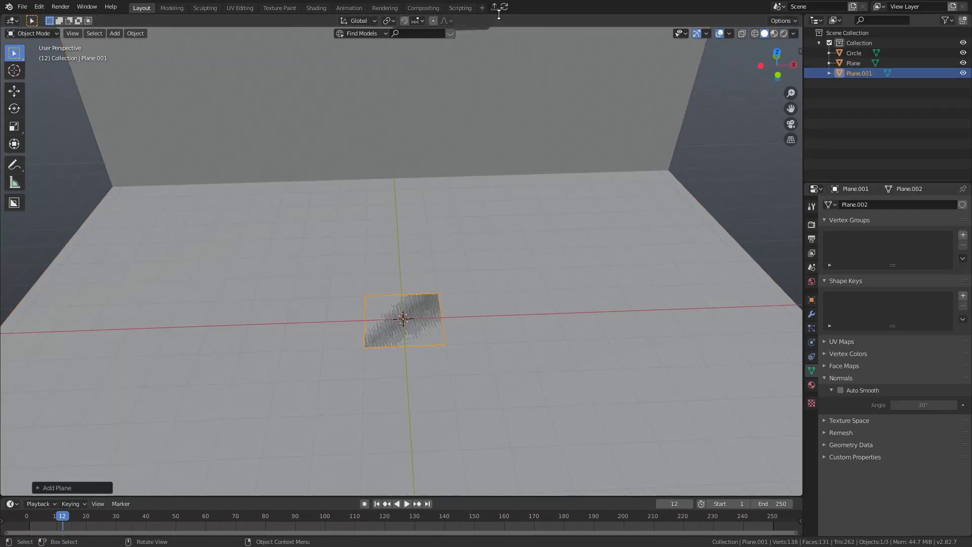
pyautogui.press('g')
pyautogui.press('z')
pyautogui.click(449, 281)
# Widen the small plane along X and extrude it upward into a thin rectangular slab
pyautogui.press('Tab')
pyautogui.press('s')
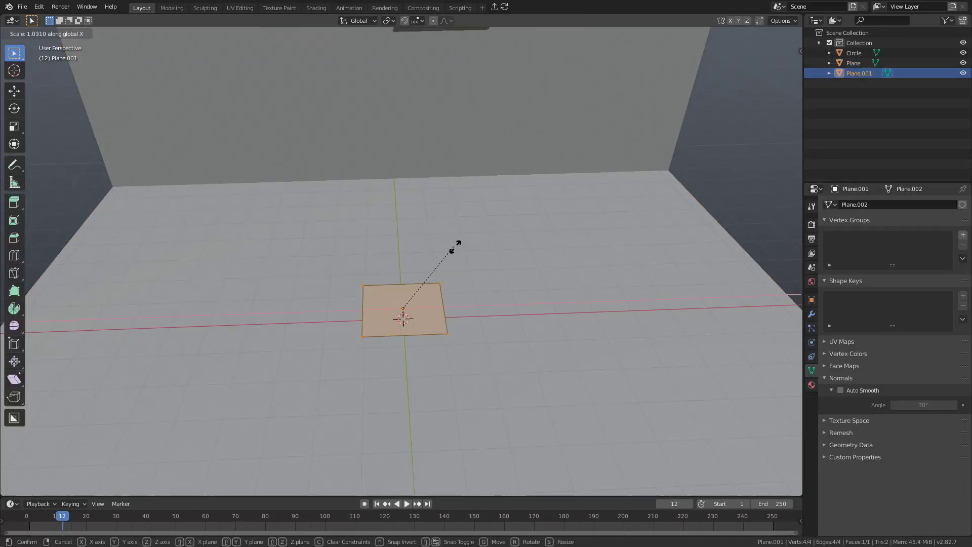
pyautogui.click(526, 271)
pyautogui.press('e')
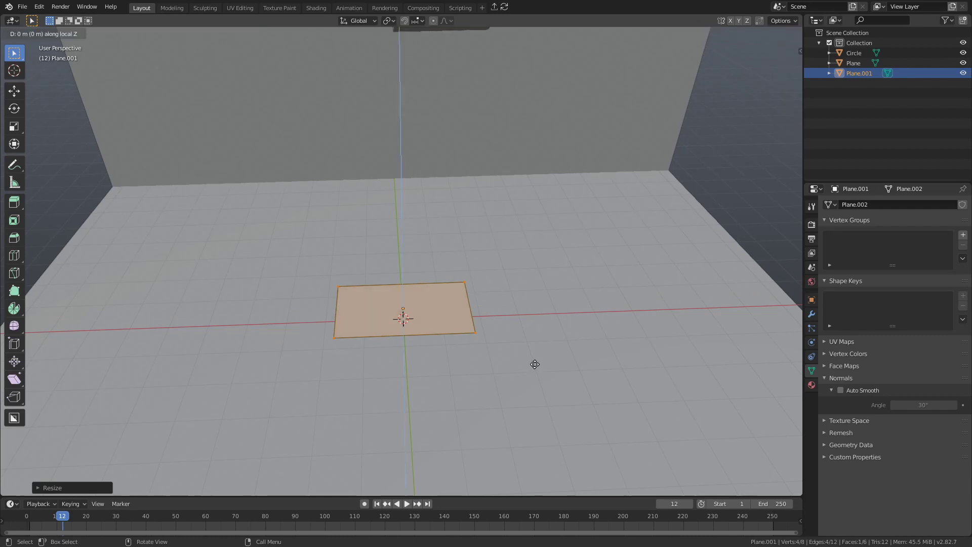
pyautogui.click(542, 340)
# Add a centred loop cut across the slab and delete the half on the negative X side
pyautogui.hotkey('ctrl', 'r')
pyautogui.click(408, 273)
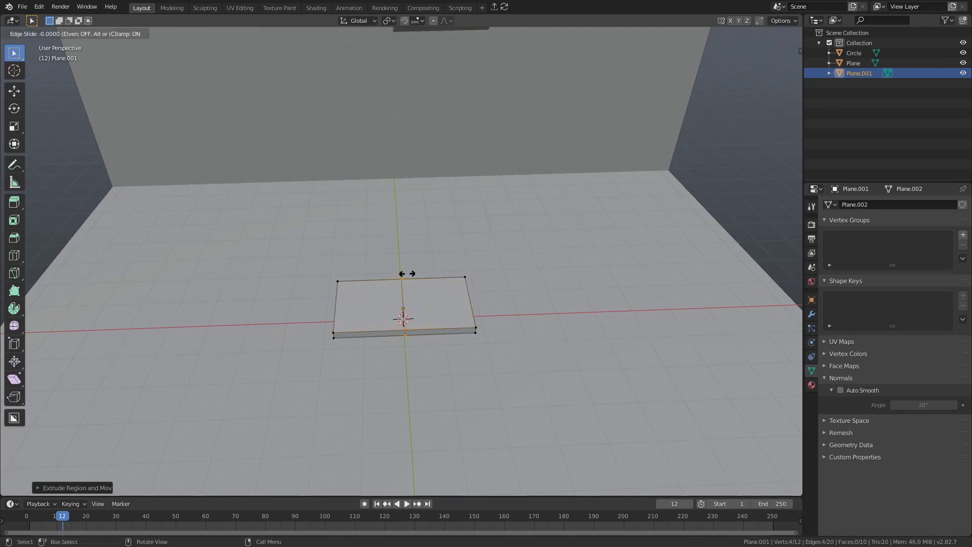
pyautogui.rightClick(407, 274)
pyautogui.moveTo(407, 274); pyautogui.dragTo(359, 383, button='middle')
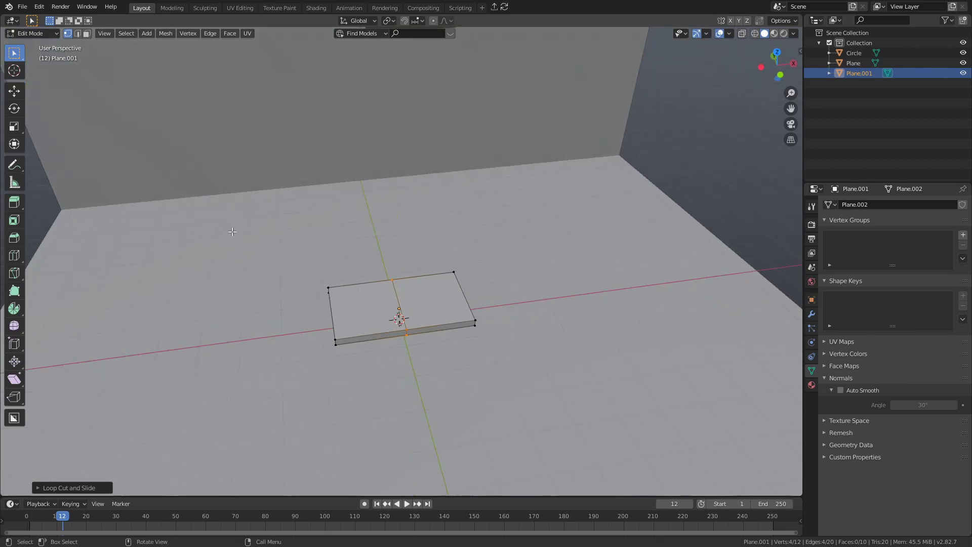
pyautogui.press('x')
pyautogui.click(403, 285)
pyautogui.press('Tab')
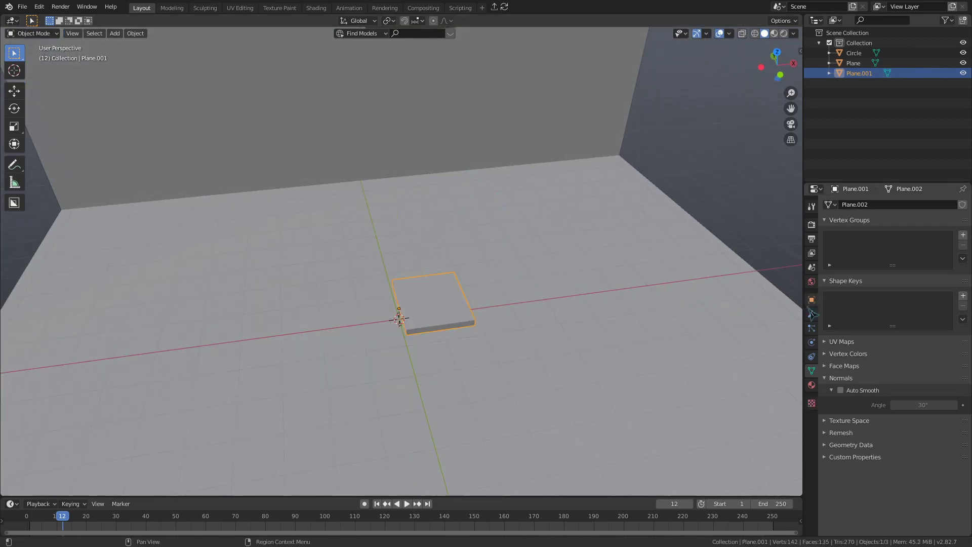
# Add a Mirror modifier on the X axis to the remaining half of the slab
pyautogui.click(812, 314)
pyautogui.click(847, 205)
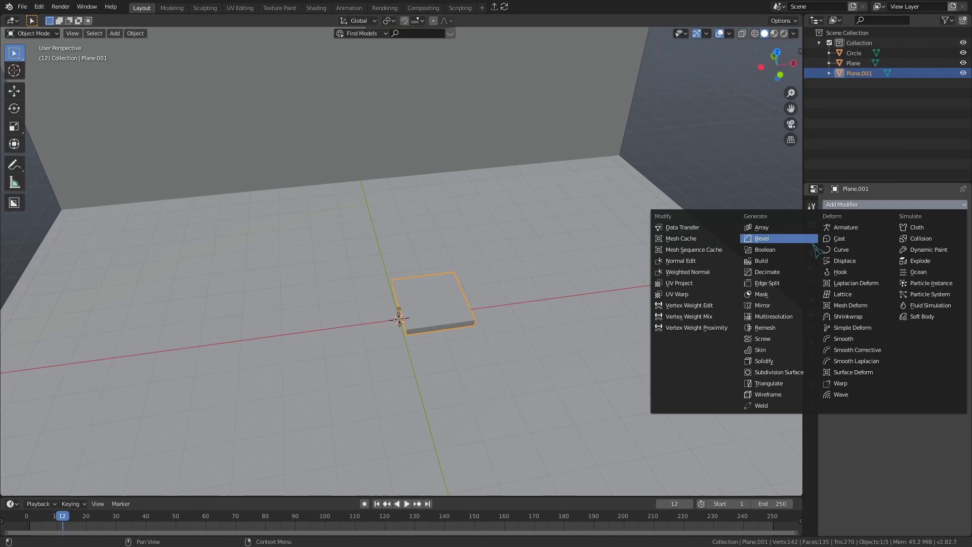
pyautogui.click(794, 308)
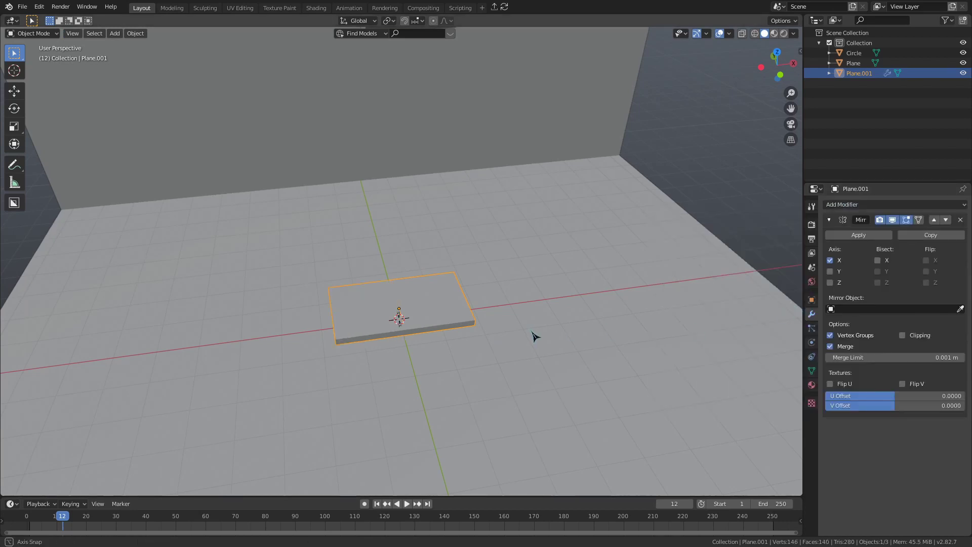
pyautogui.moveTo(534, 336); pyautogui.dragTo(509, 319, button='middle')
# Add a loop cut to the slab mesh and slide it close to the outer X end
pyautogui.hotkey('ctrl', 'Tab')
pyautogui.click(506, 240)
pyautogui.moveTo(506, 240); pyautogui.dragTo(439, 276, button='middle')
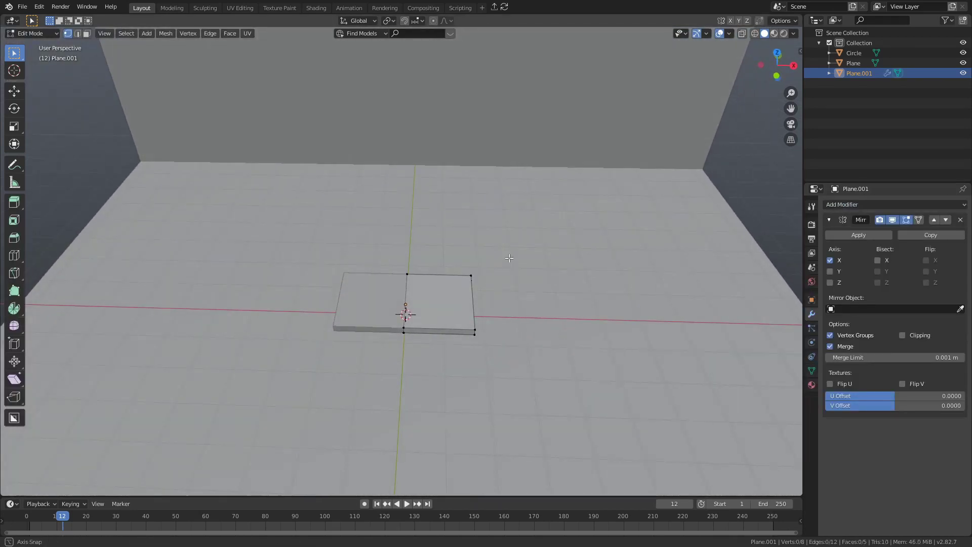
pyautogui.hotkey('ctrl', 'r')
pyautogui.click(438, 276)
pyautogui.click(460, 273)
# Add two crosswise loop cuts to the slab, one near its back edge and one near its front edge
pyautogui.hotkey('ctrl', 'r')
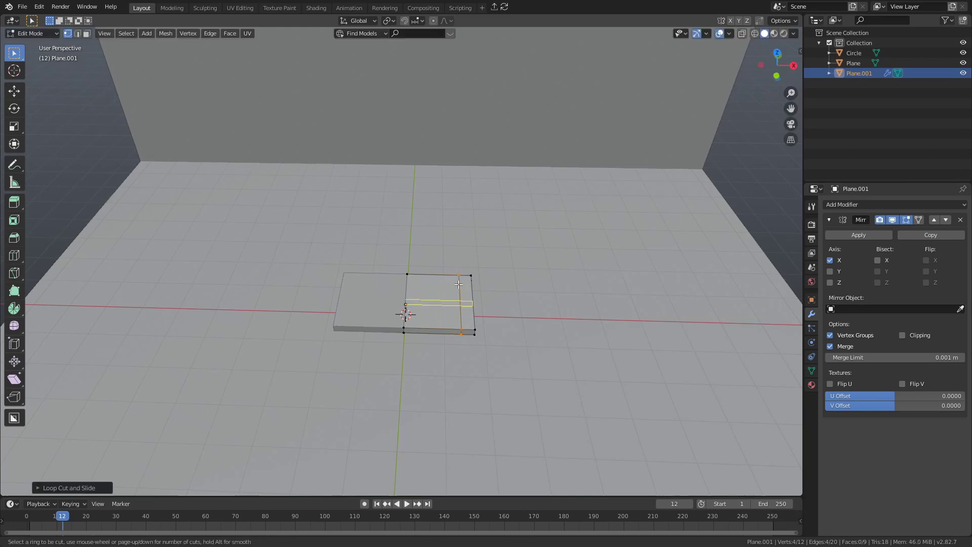
pyautogui.click(462, 271)
pyautogui.click(442, 293)
pyautogui.hotkey('ctrl', 'r')
pyautogui.click(440, 313)
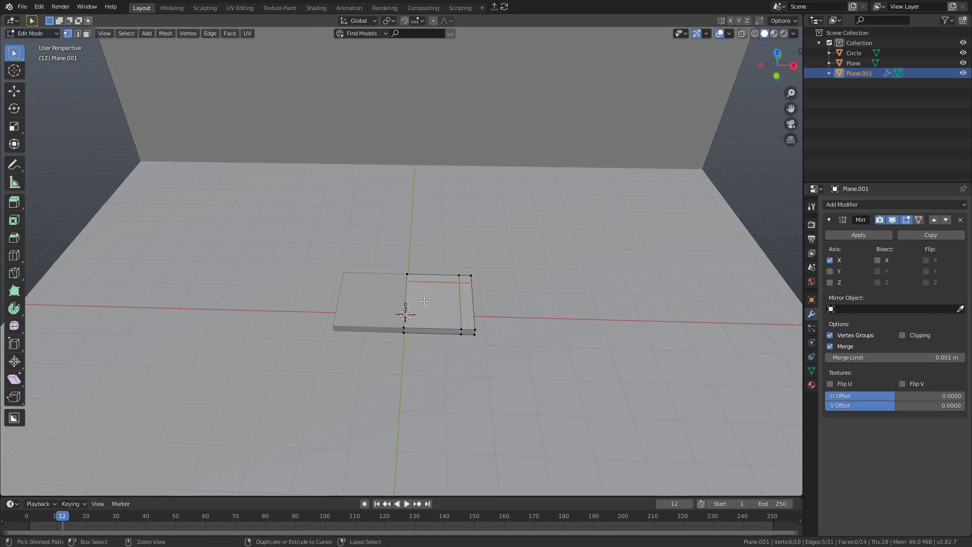
pyautogui.click(413, 316)
# Add another loop cut within the narrow outer strip, parallel to the slab's outer end
pyautogui.press('3')
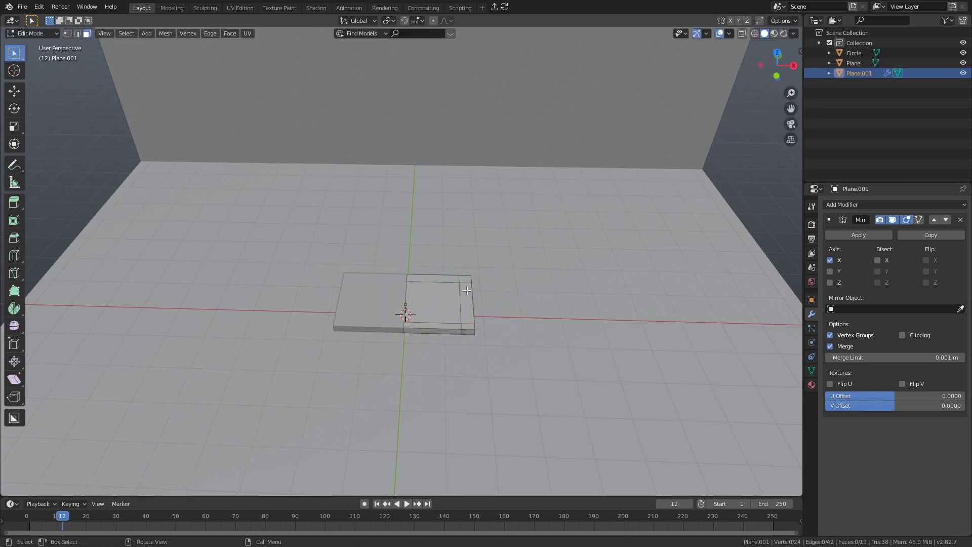
pyautogui.hotkey('ctrl', 'r')
pyautogui.click(467, 292)
pyautogui.click(465, 296)
# Extrude the narrow strip face near the slab's outer end upward about 3 m to form an upright
pyautogui.click(464, 302)
pyautogui.moveTo(503, 333); pyautogui.dragTo(476, 324, button='middle')
pyautogui.press('e')
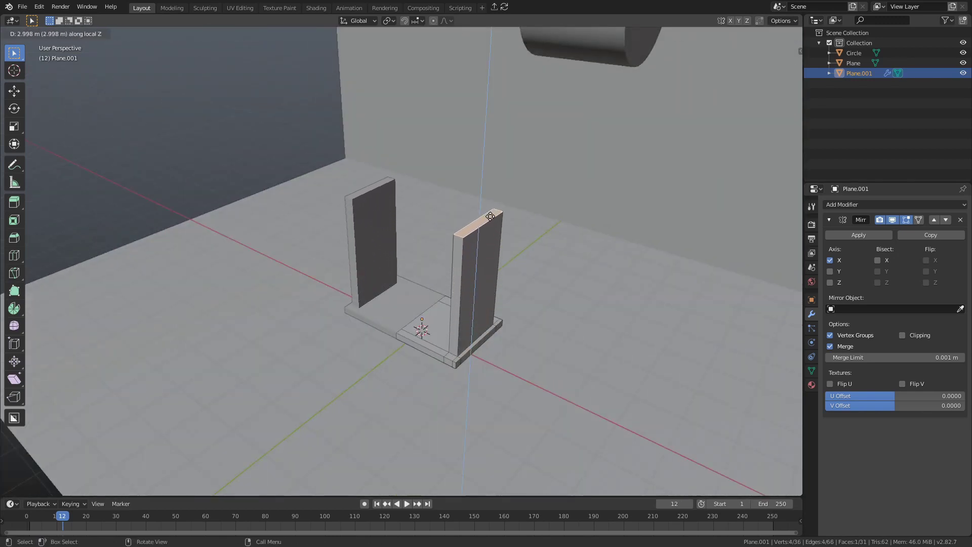
pyautogui.click(490, 216)
# Bevel the two short top edges of the upright with 6 segments to round its top into an arch
pyautogui.click(458, 234)
pyautogui.press('2')
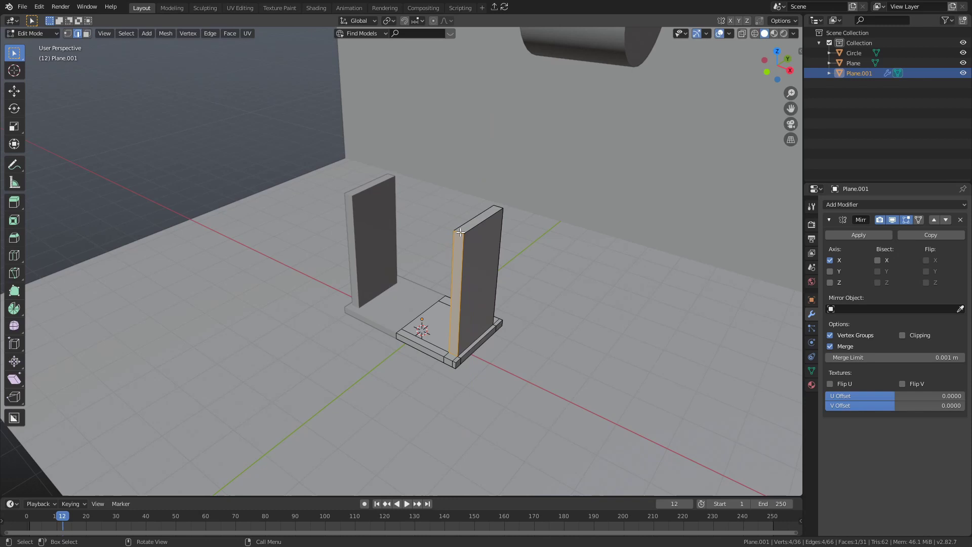
pyautogui.click(499, 208)
pyautogui.hotkey('ctrl', 'b')
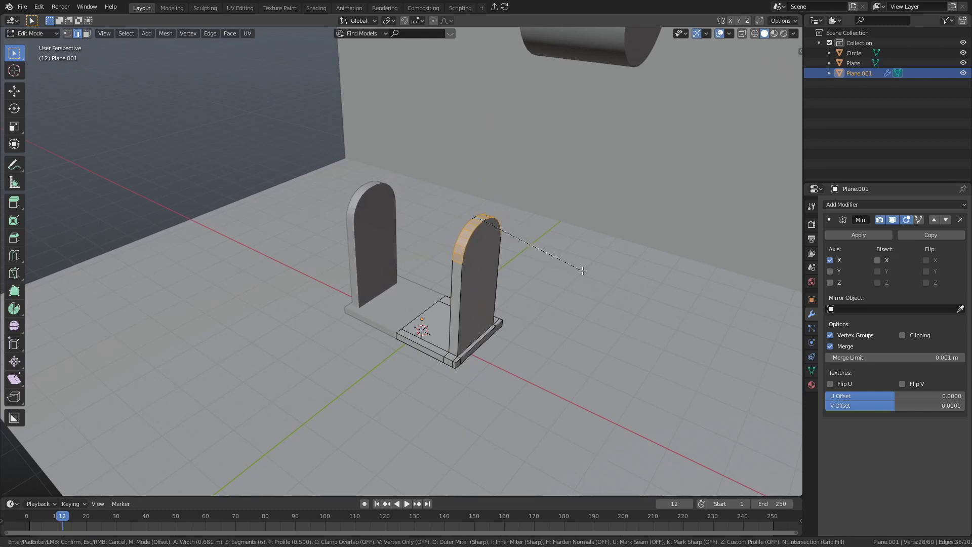
pyautogui.click(566, 278)
# Inset the outer face of the arched upright and extrude the inset inward about 0.1 m as a recess
pyautogui.press('3')
pyautogui.click(462, 304)
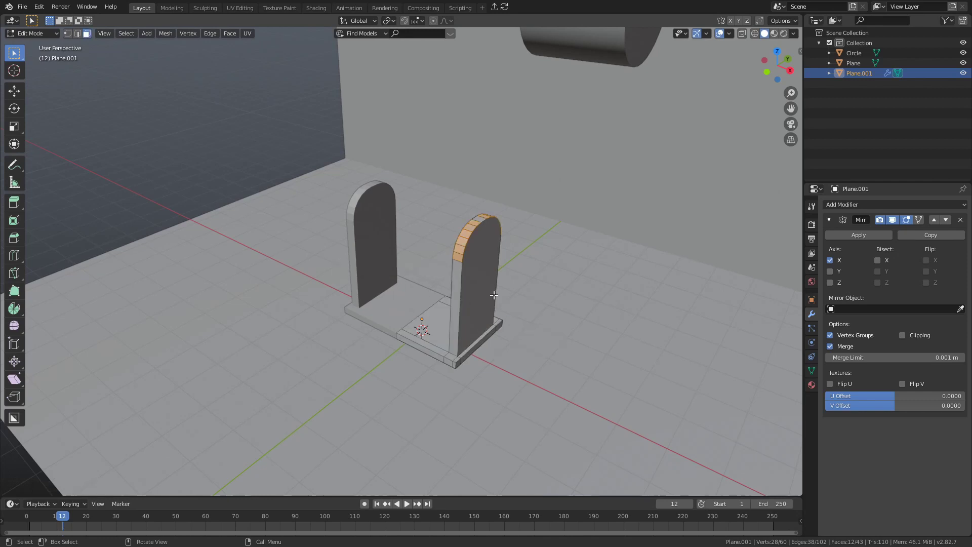
pyautogui.moveTo(604, 334); pyautogui.dragTo(639, 322, button='middle')
pyautogui.press('i')
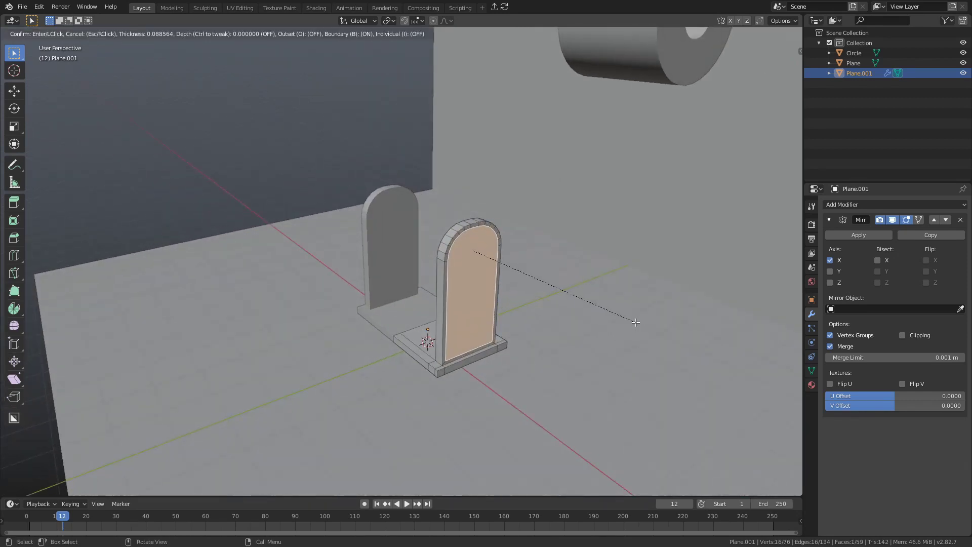
pyautogui.click(619, 341)
pyautogui.moveTo(618, 340); pyautogui.dragTo(622, 341, button='middle')
pyautogui.press('e')
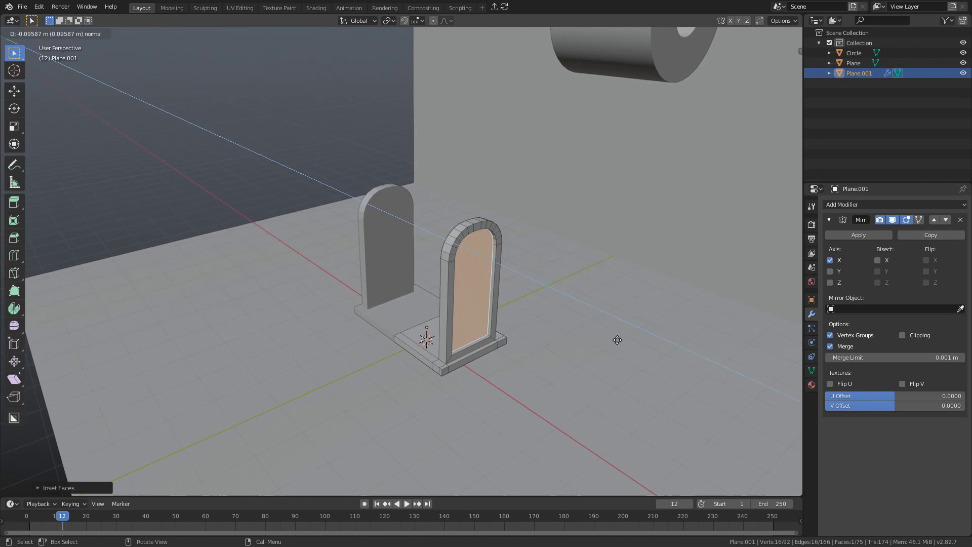
pyautogui.click(617, 340)
# Shade the bracket smooth in object mode and enable Auto Smooth in its normals settings
pyautogui.hotkey('ctrl', 'Tab')
pyautogui.click(569, 339)
pyautogui.rightClick(587, 246)
pyautogui.click(587, 246)
pyautogui.click(812, 370)
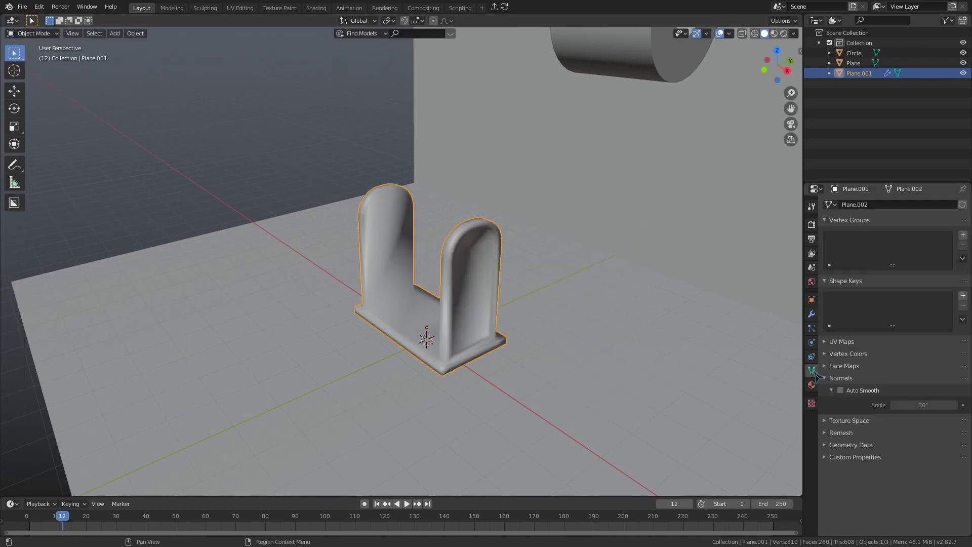
pyautogui.click(840, 390)
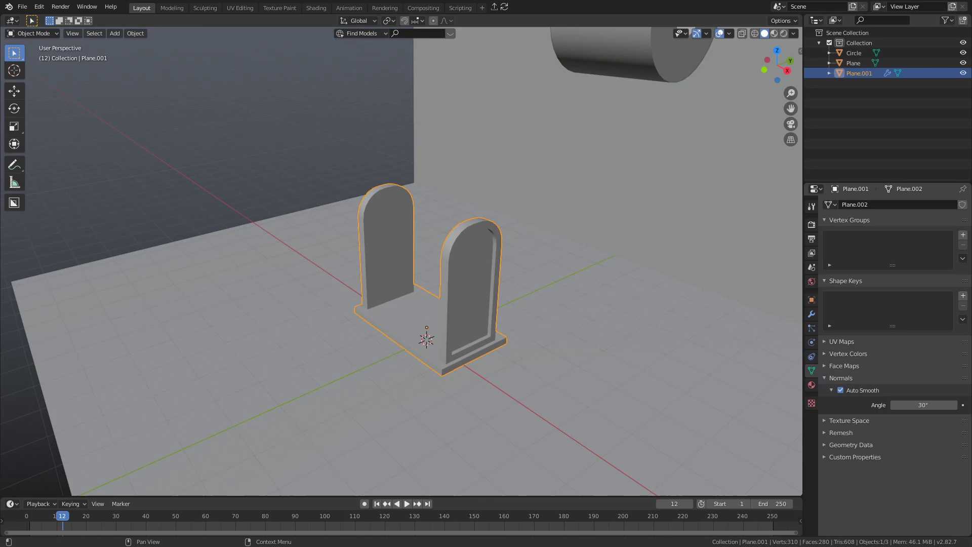
# Turn the bracket to face out from the back wall and move it up around the hollow roll
pyautogui.moveTo(632, 324); pyautogui.dragTo(481, 363, button='middle')
pyautogui.press('g')
pyautogui.click(564, 134)
pyautogui.moveTo(563, 135); pyautogui.dragTo(708, 304, button='middle')
pyautogui.press('s')
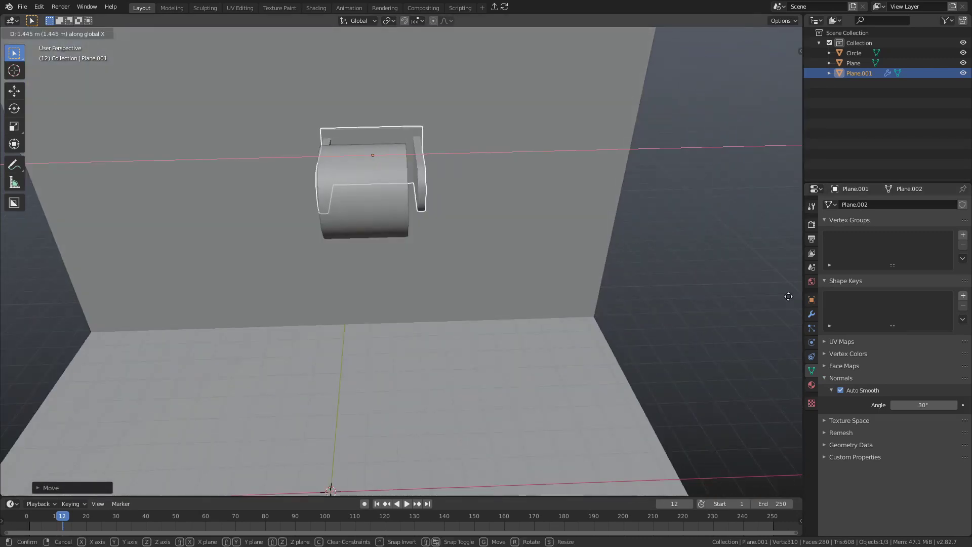
pyautogui.press('Escape')
# Move the hollow roll along Y so it sits between the bracket's two arms
pyautogui.moveTo(297, 289); pyautogui.dragTo(405, 213, button='middle')
pyautogui.press('g')
pyautogui.press('y')
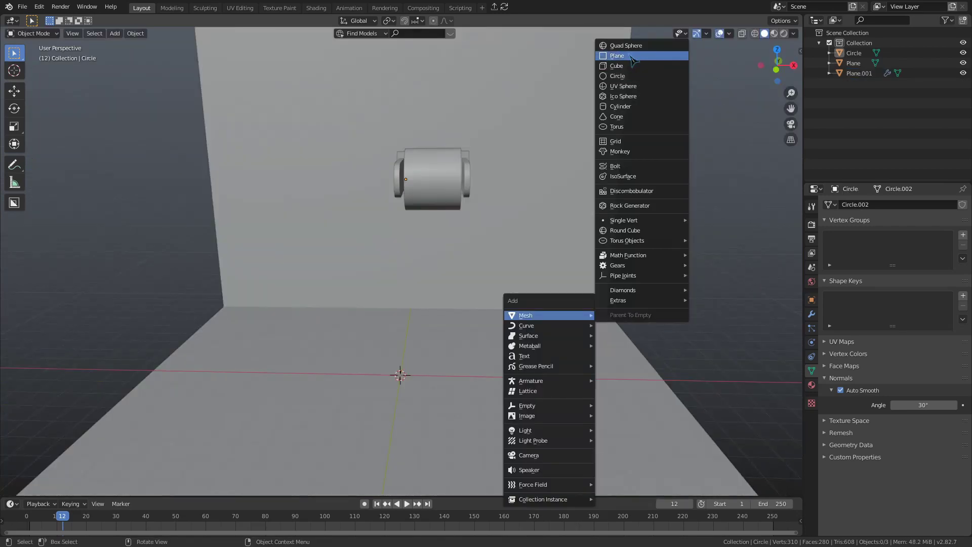
# Add a mesh cylinder, raise it above the floor along Z, and scale it down to a slim rod
pyautogui.click(633, 114)
pyautogui.press('g')
pyautogui.press('z')
pyautogui.click(503, 299)
pyautogui.press('s')
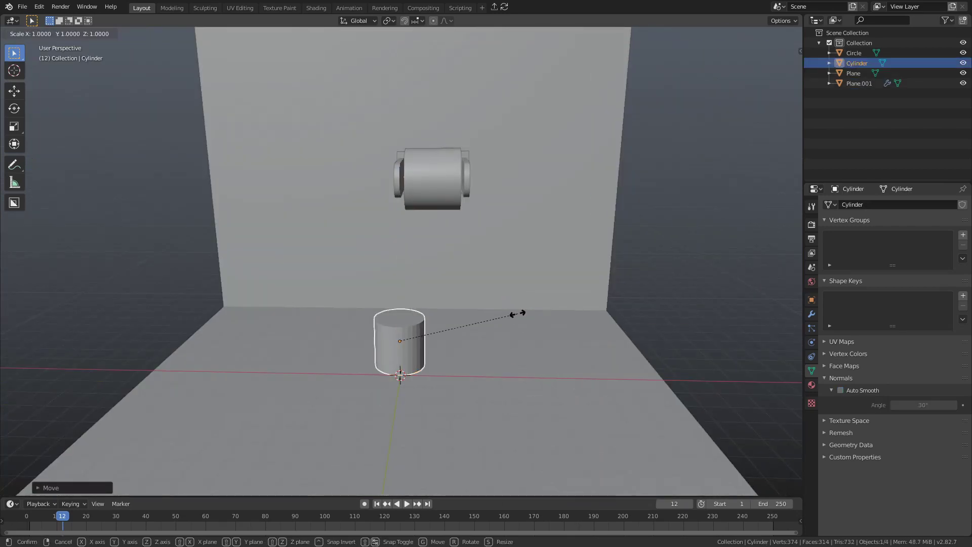
pyautogui.press('x')
pyautogui.click(494, 352)
# Raise the rod about 5.7 m along Z and rotate it 90° around Y so it lies horizontally
pyautogui.press('g')
pyautogui.press('z')
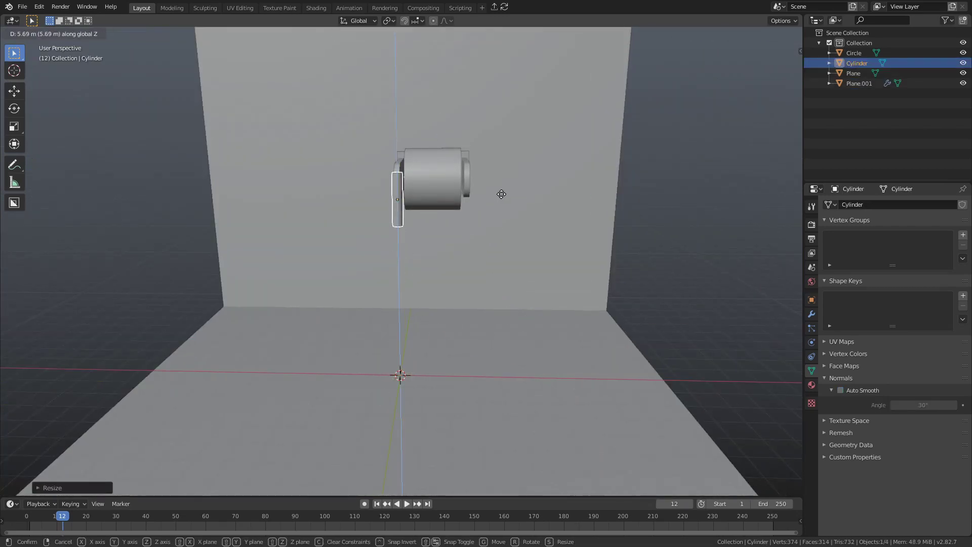
pyautogui.press('r')
pyautogui.press('y')
pyautogui.press('9')
pyautogui.press('0')
pyautogui.press('Return')
# Move the rod along Z and X to centre it through the roll between the bracket's arms
pyautogui.moveTo(507, 198); pyautogui.dragTo(622, 344, button='middle')
pyautogui.press('g')
pyautogui.press('z')
pyautogui.click(636, 390)
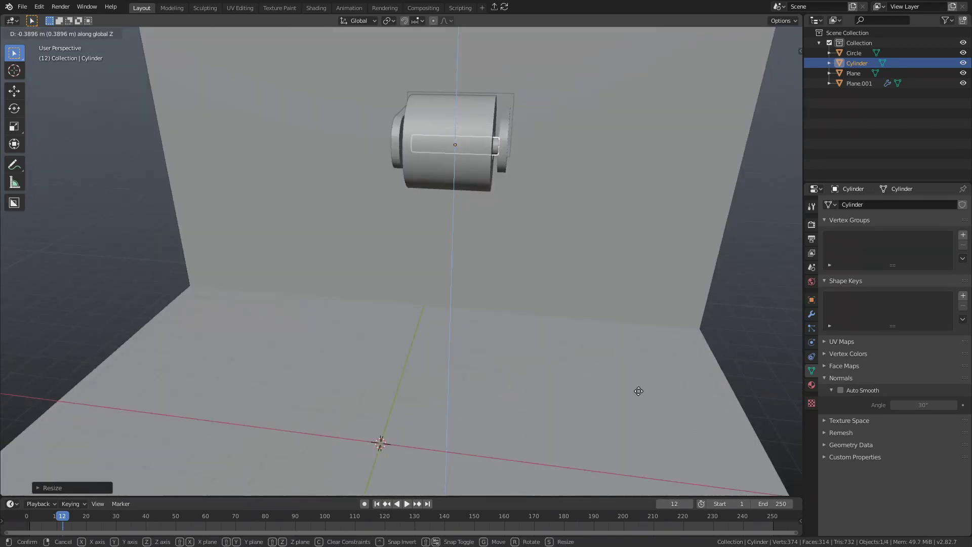
pyautogui.moveTo(636, 390); pyautogui.dragTo(343, 395, button='middle')
pyautogui.press('g')
pyautogui.press('x')
pyautogui.click(321, 387)
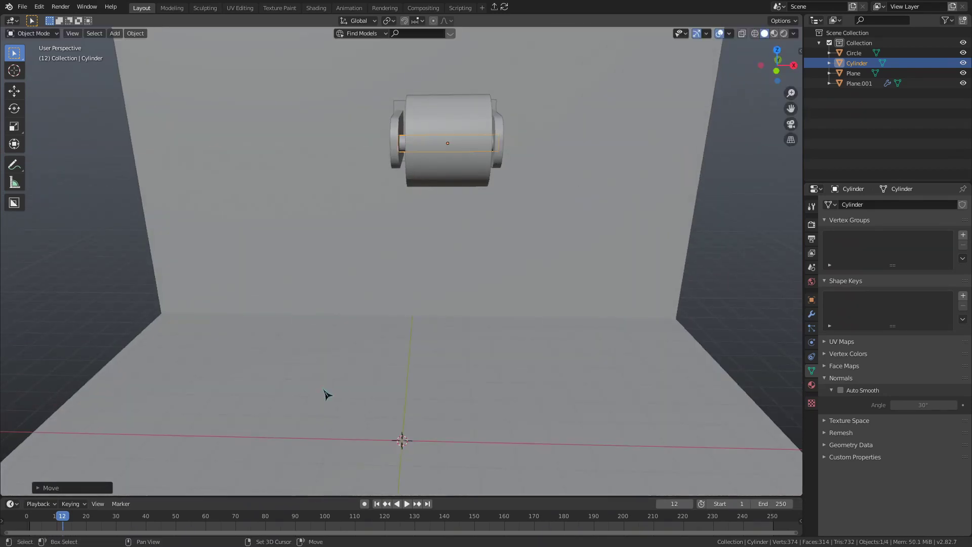
# Split the top outer face off the roll's mesh and raise it a short distance along Z
pyautogui.click(494, 157)
pyautogui.moveTo(527, 152); pyautogui.dragTo(585, 346, button='middle')
pyautogui.scroll(2, 486, 332)
pyautogui.press('Tab')
pyautogui.click(450, 285)
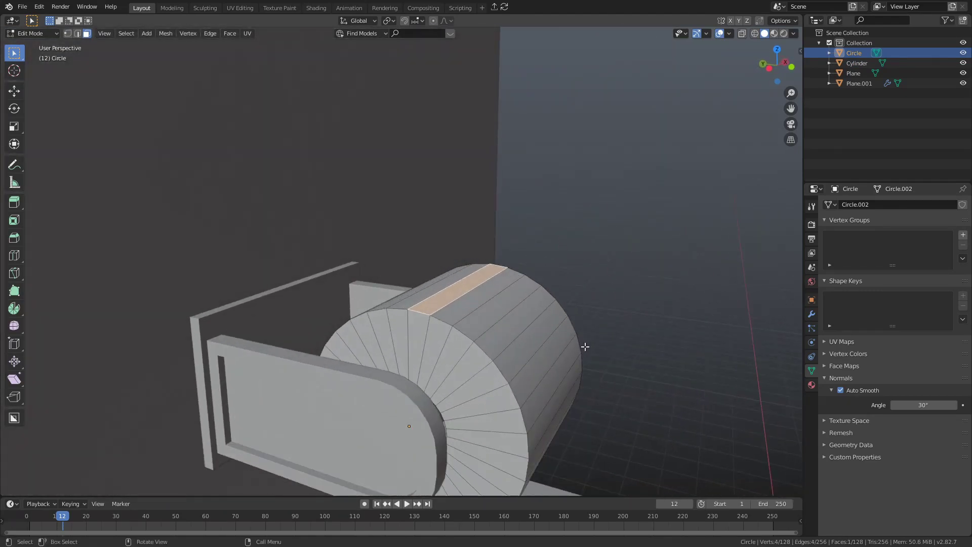
pyautogui.press('e')
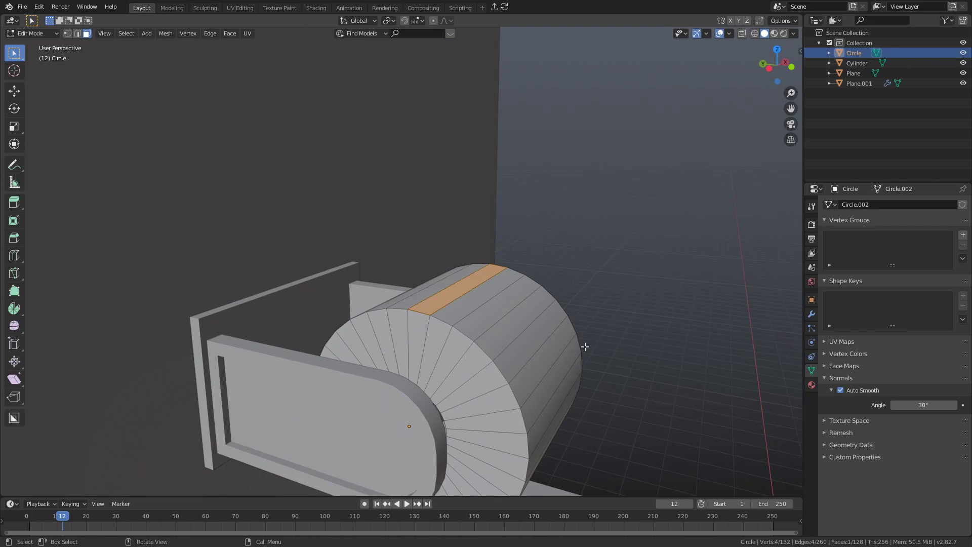
pyautogui.press('g')
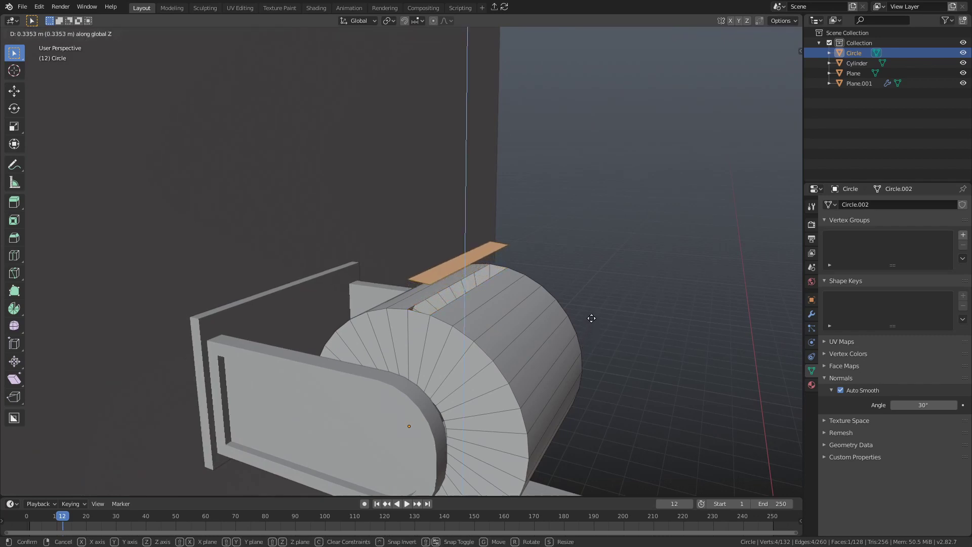
pyautogui.click(593, 309)
# Select the edge loop around the gap on top of the roll and fill it with a face
pyautogui.scroll(2, 474, 318)
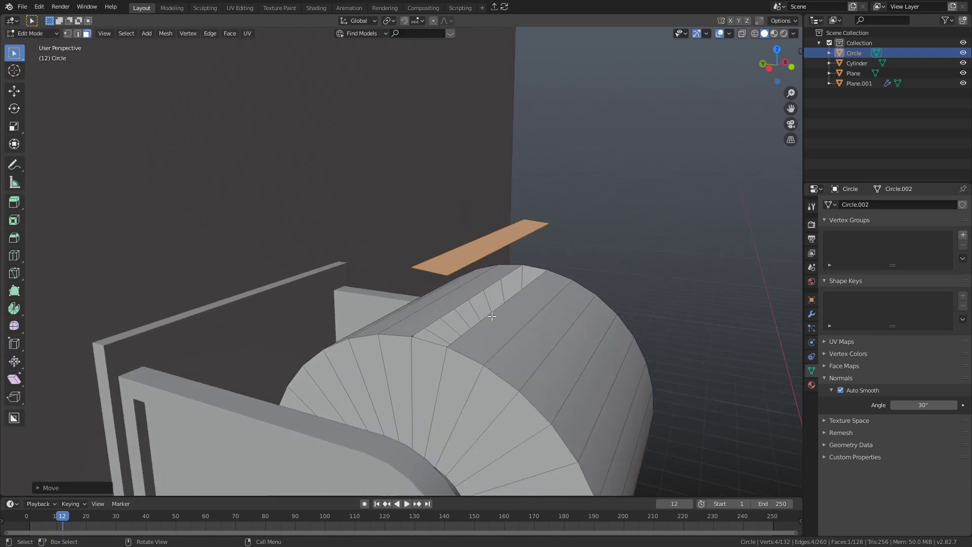
pyautogui.press('2')
pyautogui.keyDown('alt'); pyautogui.click(484, 321); pyautogui.keyUp('alt')
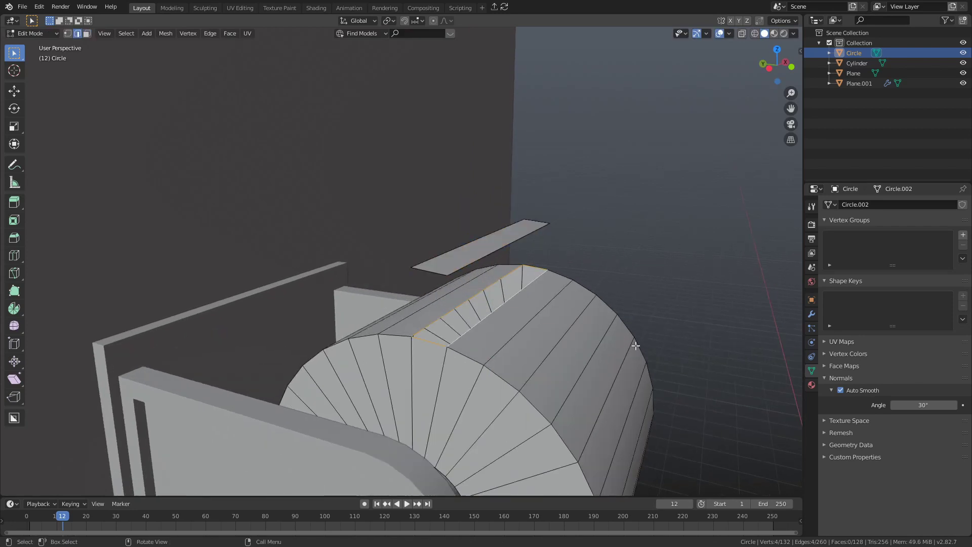
pyautogui.press('f')
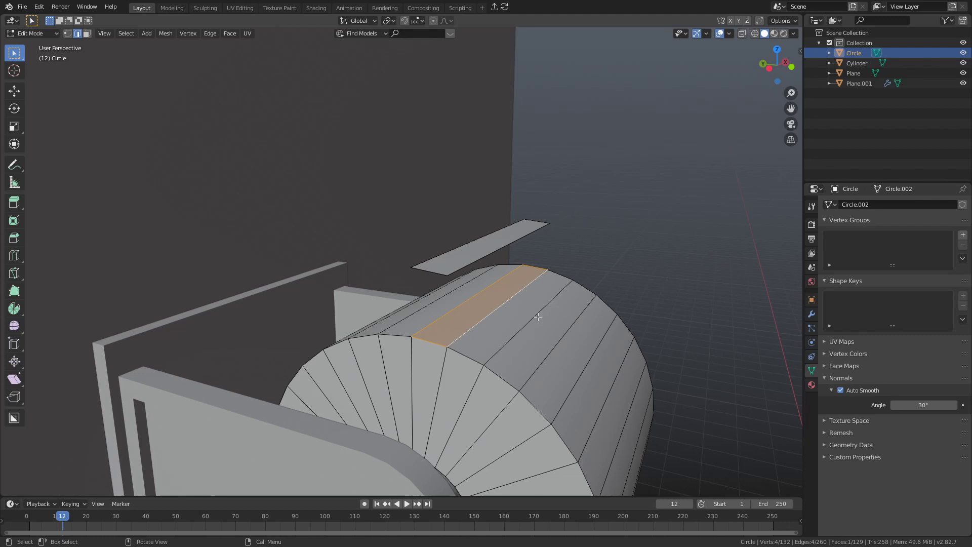
# Select all of the roll's geometry and separate it by loose parts
pyautogui.scroll(-1, 538, 317)
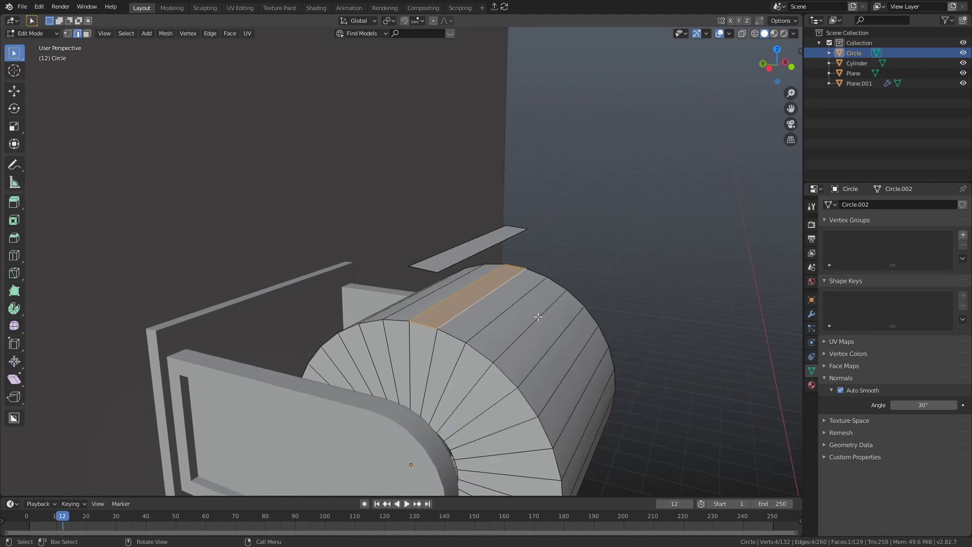
pyautogui.press('a')
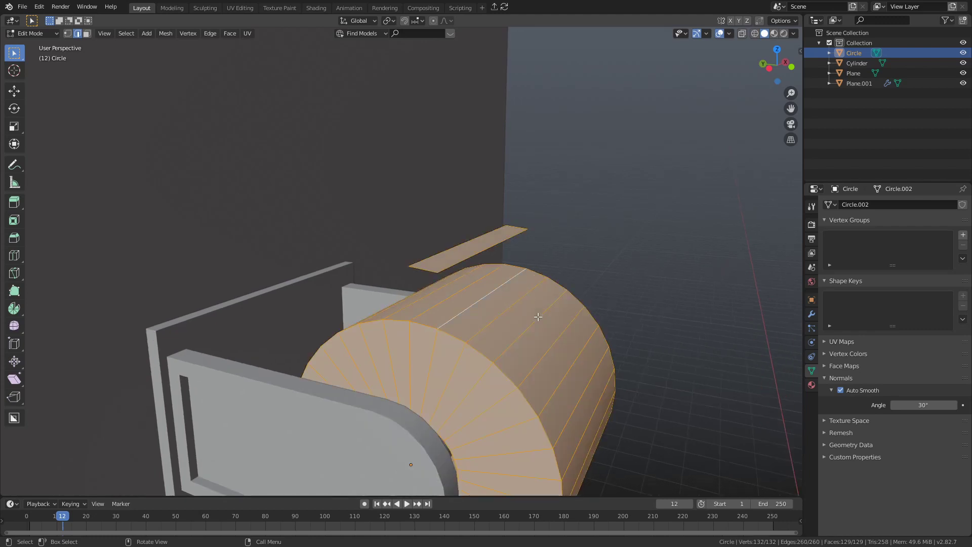
pyautogui.press('p')
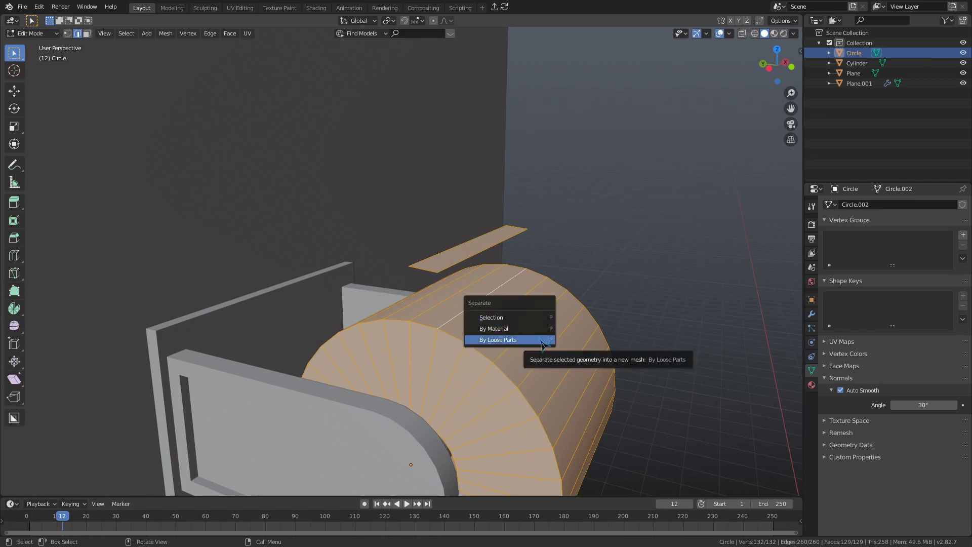
pyautogui.click(541, 340)
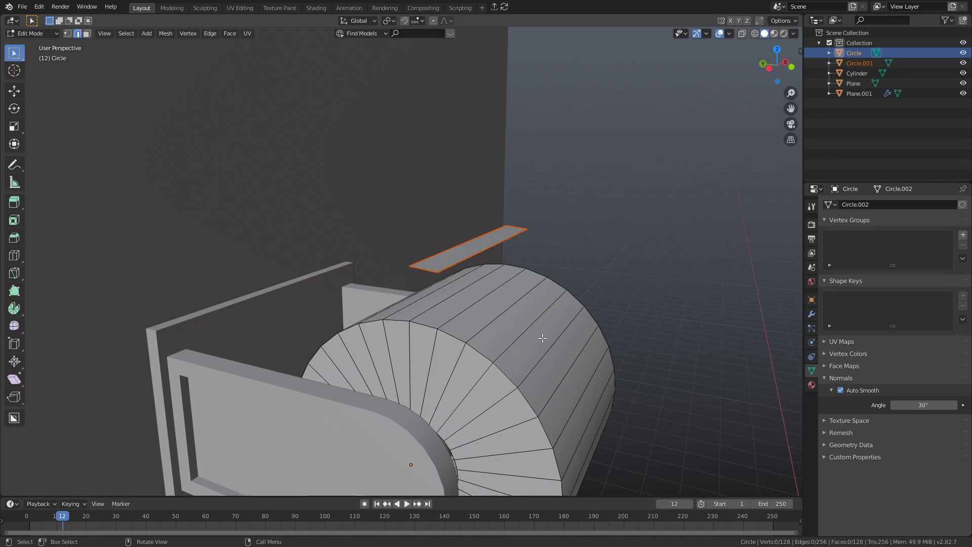
# Extend the separated strip outward from the roll by moving its outer long edge along Y
pyautogui.press('Tab')
pyautogui.click(541, 280)
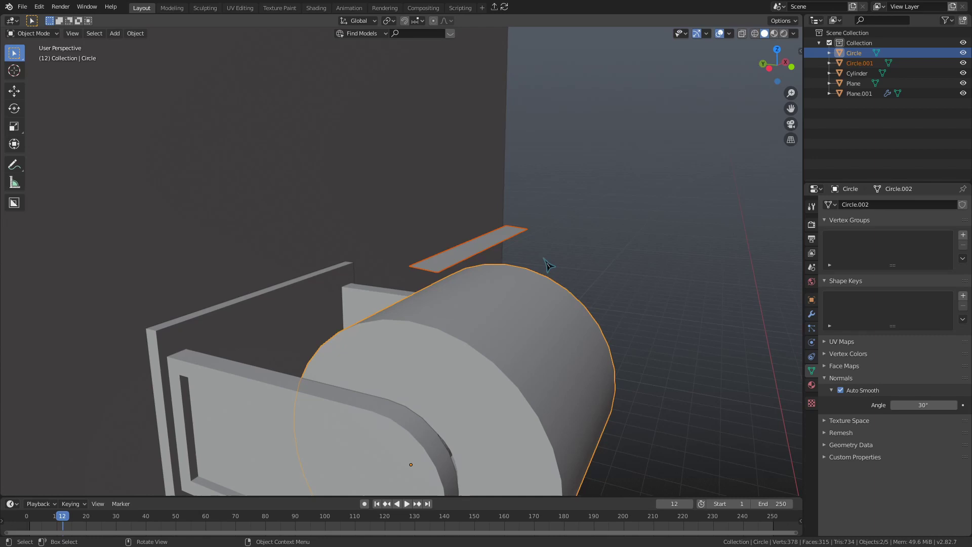
pyautogui.click(479, 258)
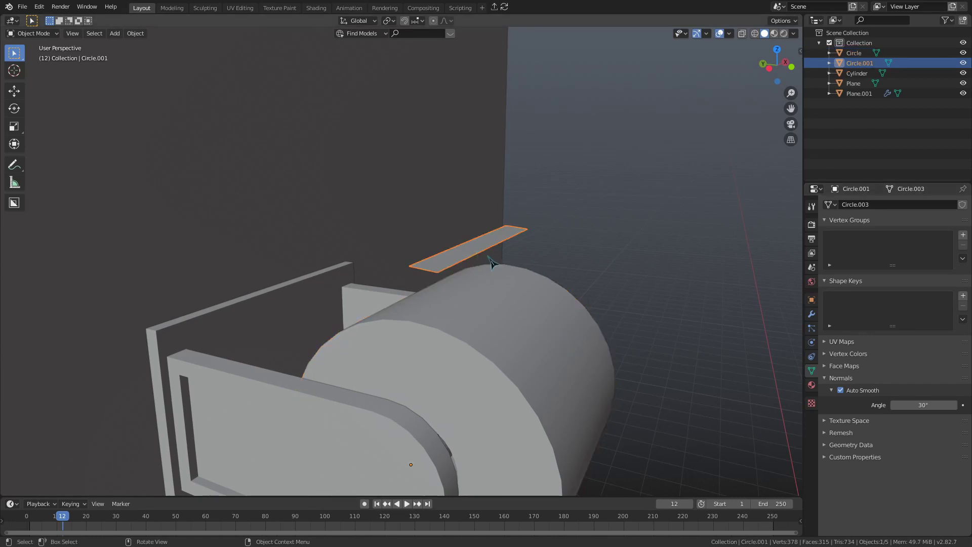
pyautogui.hotkey('ctrl', 'Tab')
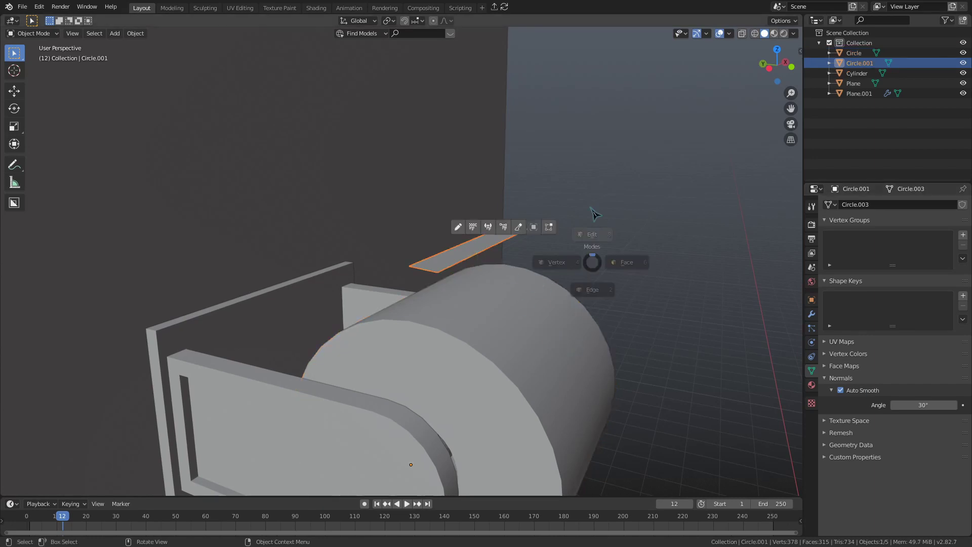
pyautogui.click(590, 203)
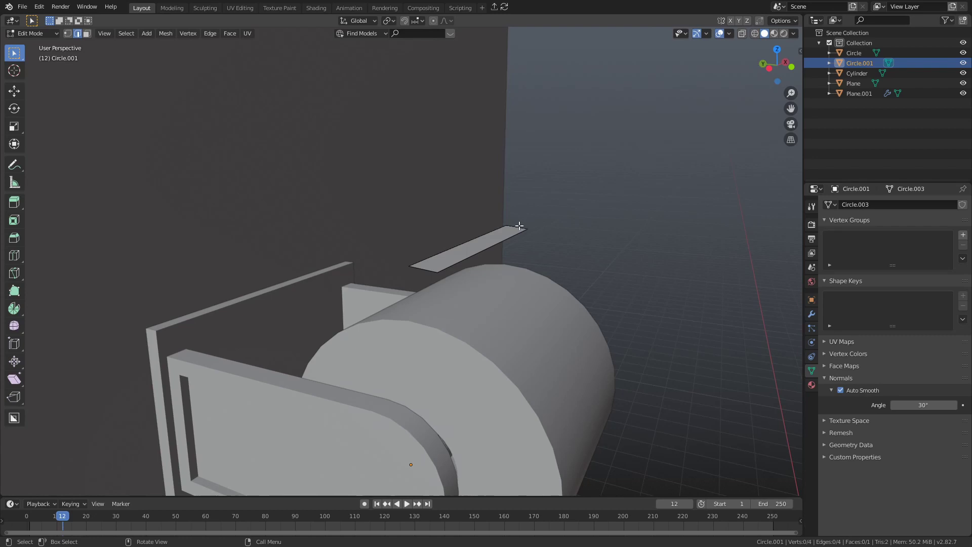
pyautogui.scroll(-5, 491, 245)
pyautogui.press('g')
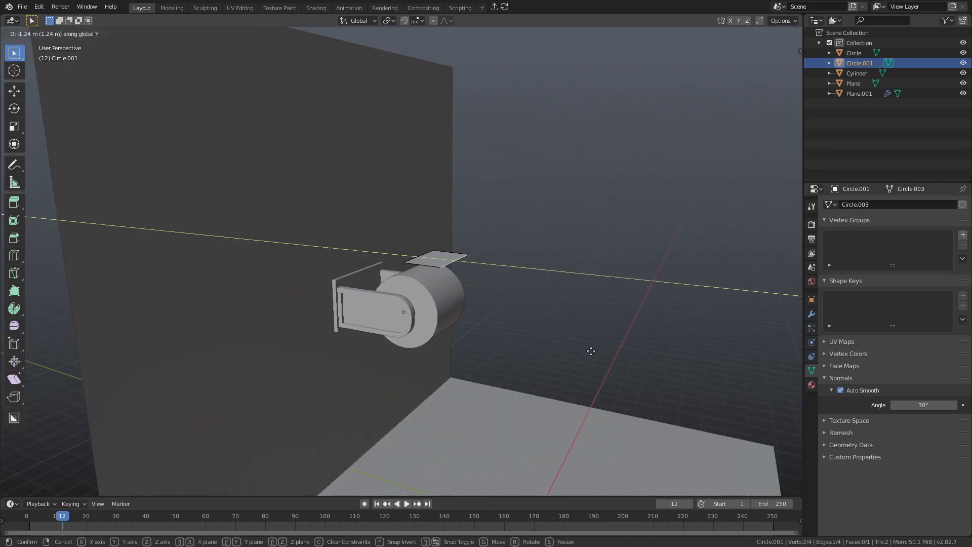
pyautogui.click(700, 380)
# Add 26 evenly spaced crosswise loop cuts along the strip's extended length
pyautogui.moveTo(577, 326); pyautogui.dragTo(577, 321, button='middle')
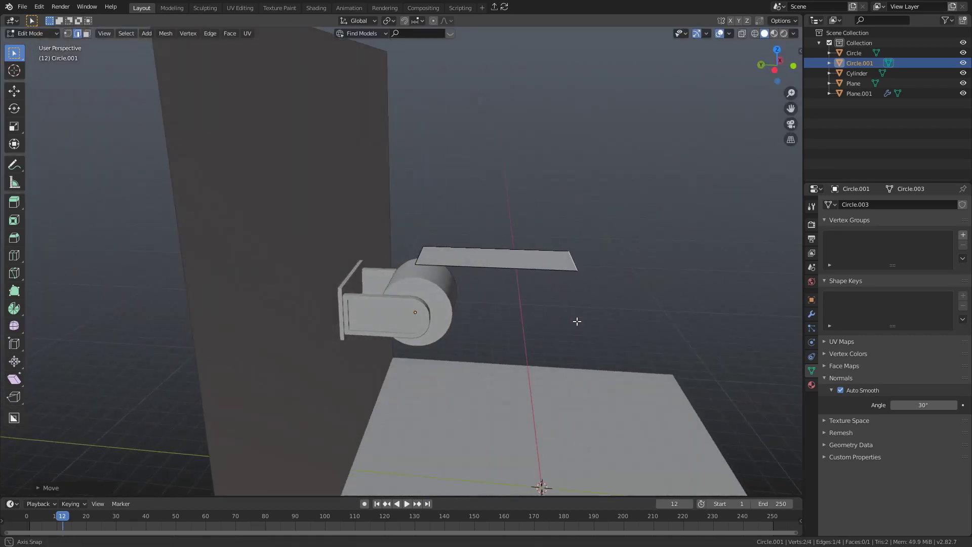
pyautogui.hotkey('ctrl', 'r')
pyautogui.scroll(20, 496, 248)
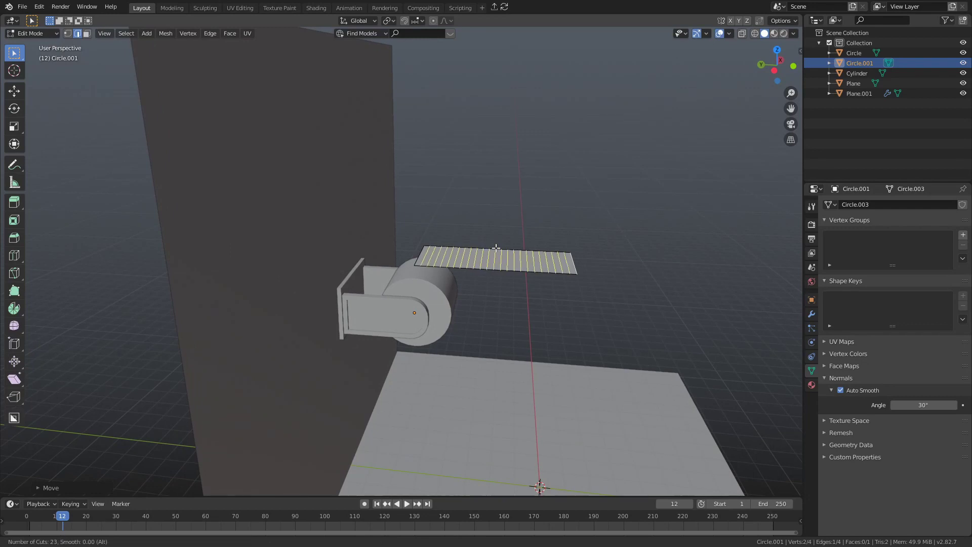
pyautogui.click(496, 248)
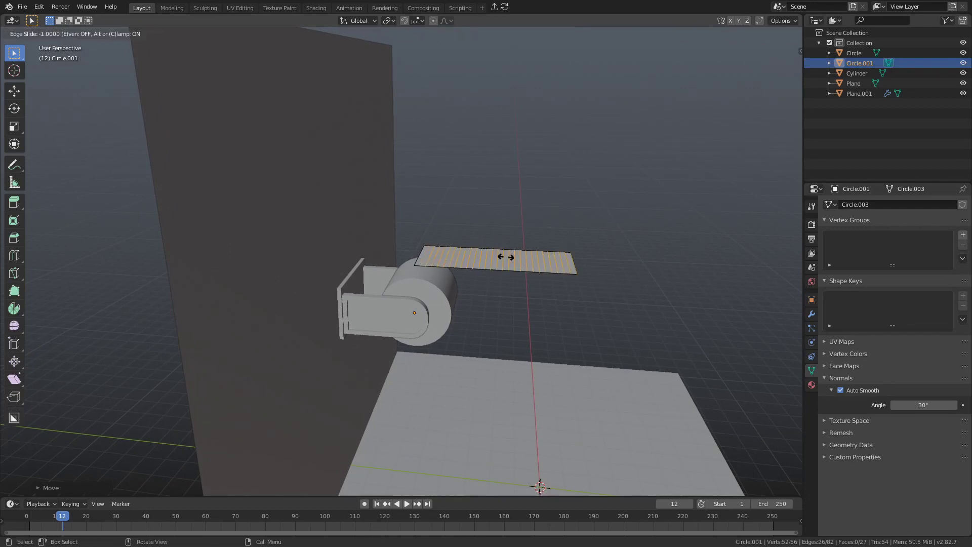
pyautogui.click(506, 258)
# Add 13 lengthwise loop cuts across the strip's width to form a dense grid
pyautogui.moveTo(506, 257); pyautogui.dragTo(416, 255, button='middle')
pyautogui.hotkey('ctrl', 'r')
pyautogui.scroll(-16, 416, 255)
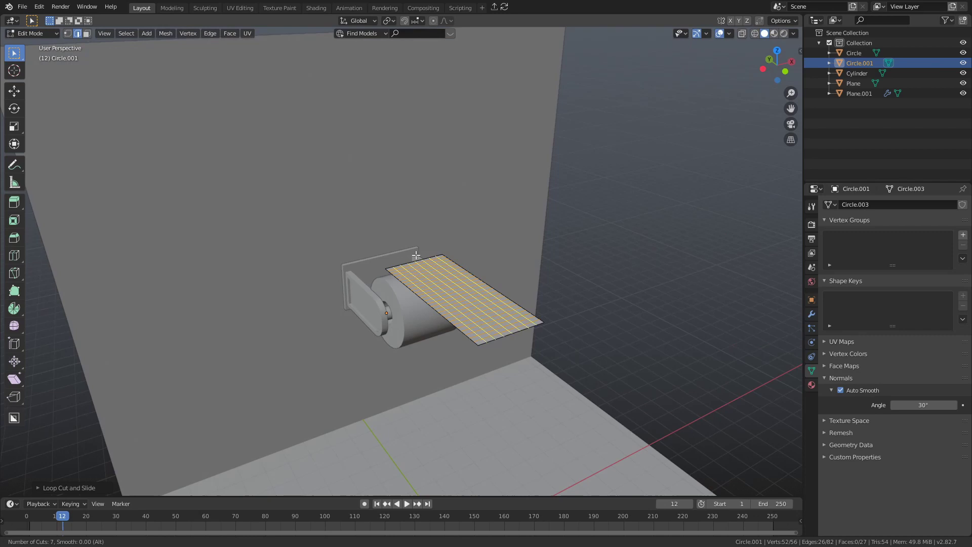
pyautogui.scroll(7, 416, 255)
pyautogui.click(417, 255)
pyautogui.click(416, 254)
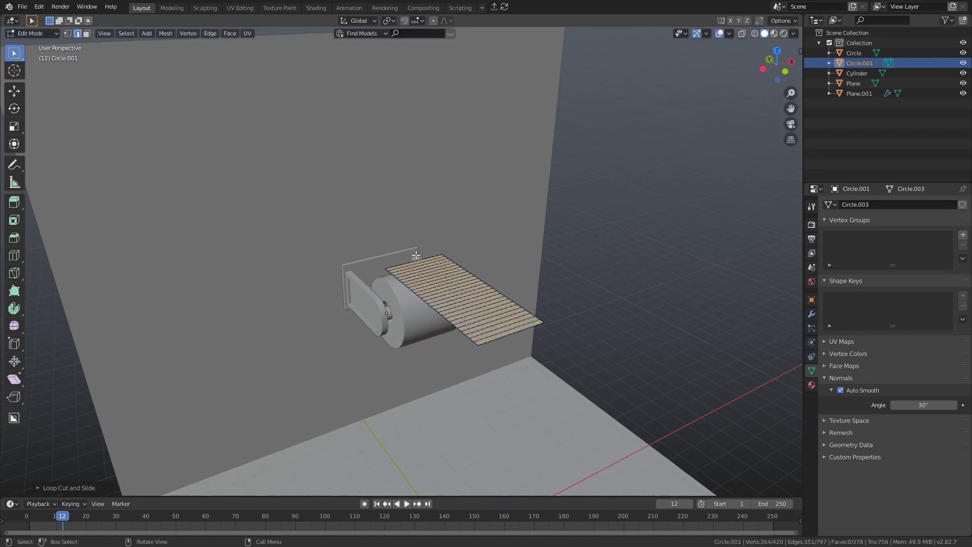
# Return to Object Mode and enable Collision physics on the roll
pyautogui.scroll(3, 520, 351)
pyautogui.moveTo(520, 351)
pyautogui.mouseDown(button='middle')
pyautogui.moveTo(553, 341)
pyautogui.moveTo(517, 333)
pyautogui.mouseUp(button='middle')
pyautogui.scroll(4, 553, 347)
pyautogui.scroll(2, 517, 333)
pyautogui.hotkey('ctrl', 'Tab')
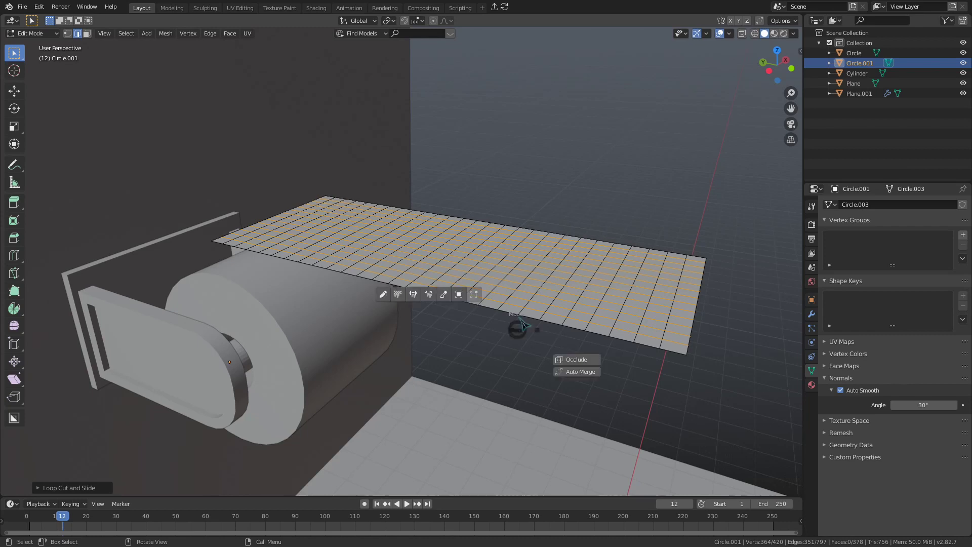
pyautogui.click(527, 273)
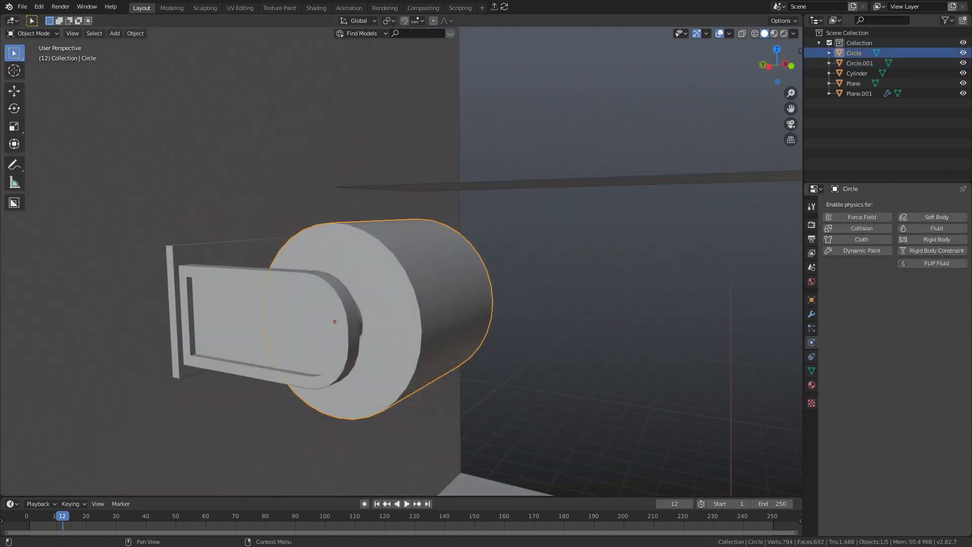
pyautogui.click(579, 314)
pyautogui.click(459, 342)
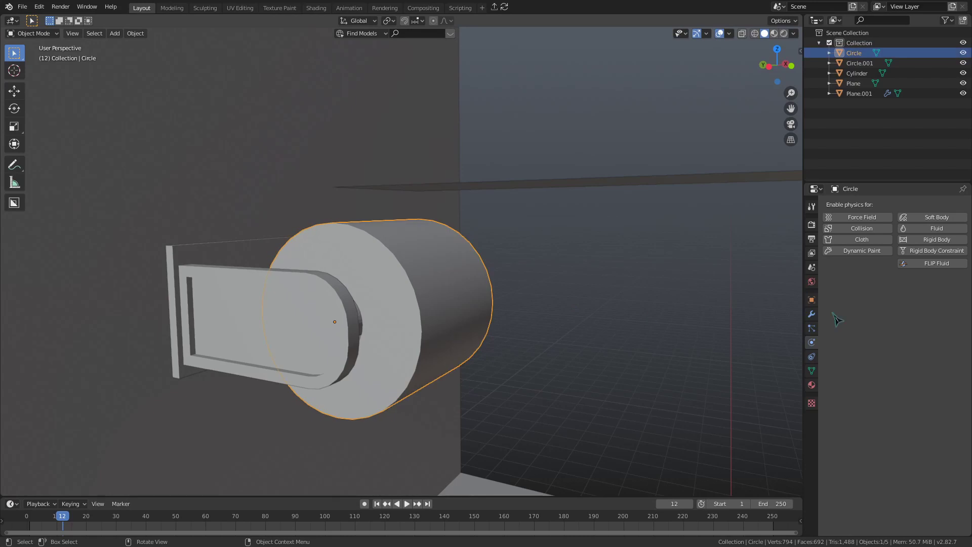
pyautogui.click(811, 298)
pyautogui.click(724, 398)
pyautogui.click(462, 344)
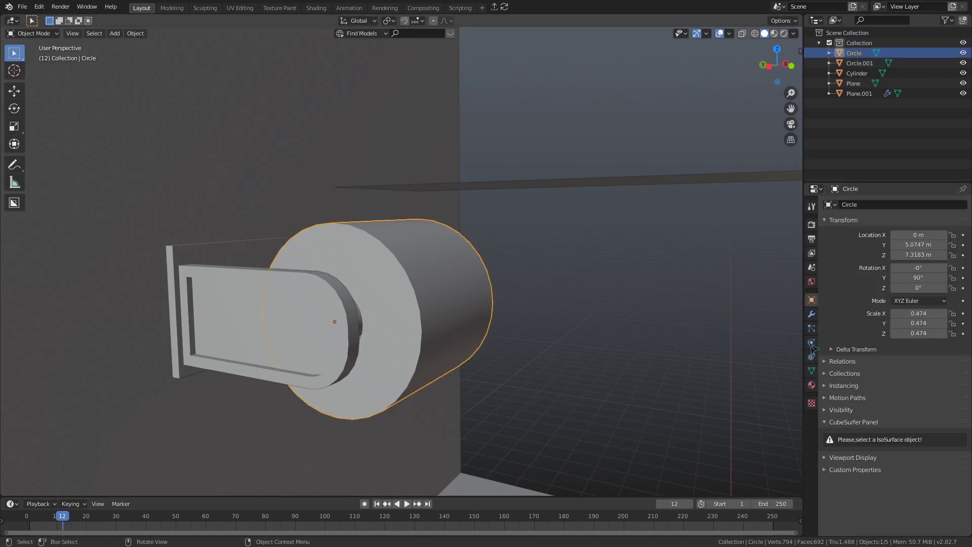
pyautogui.click(811, 342)
pyautogui.click(865, 230)
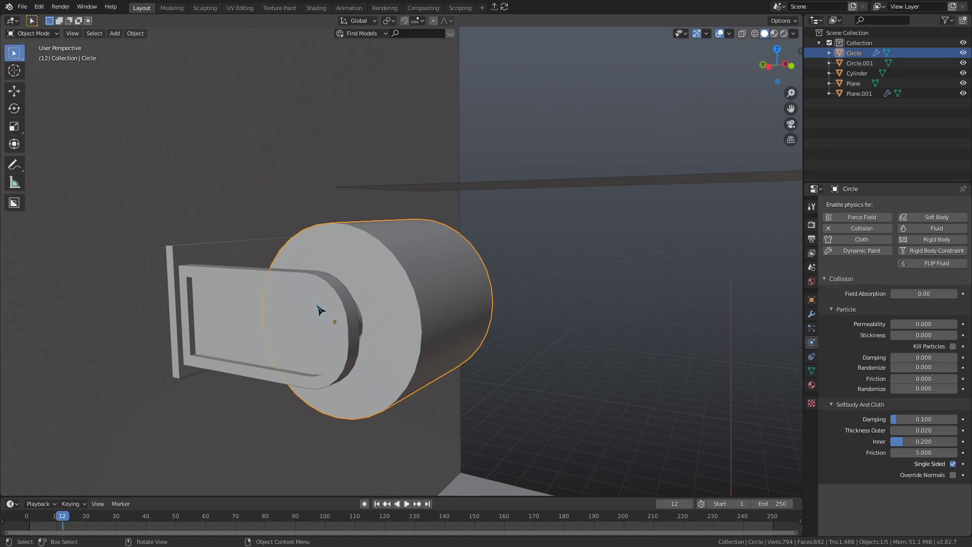
# Enable Collision physics on the wall bracket and on the floor and back wall object
pyautogui.click(256, 289)
pyautogui.click(864, 231)
pyautogui.click(463, 459)
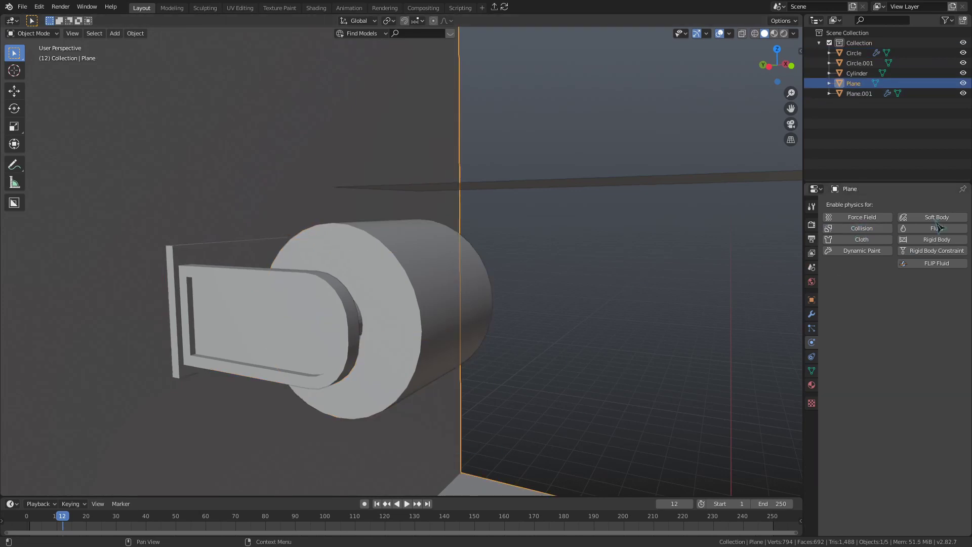
pyautogui.click(862, 228)
pyautogui.click(462, 282)
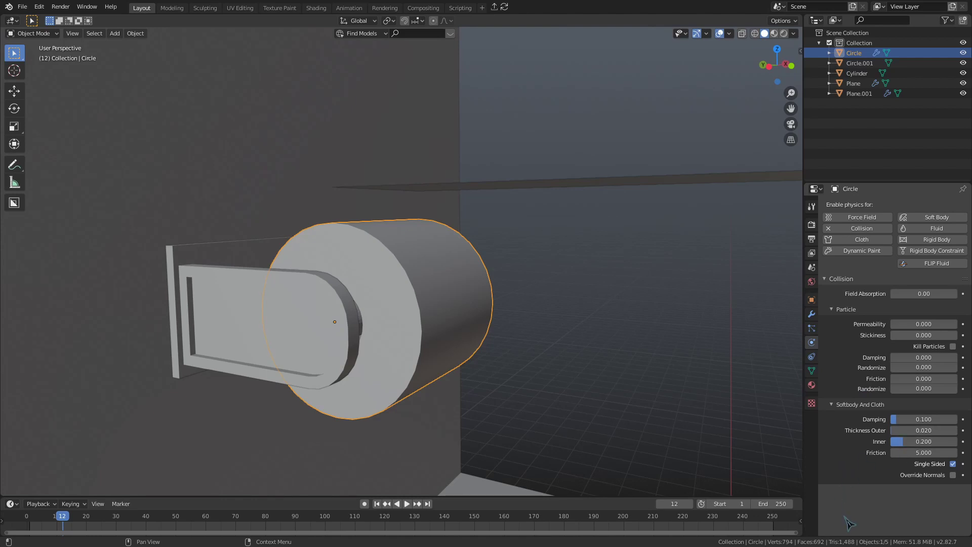
# Enable Cloth physics on the strip and play the simulation from the start
pyautogui.click(648, 186)
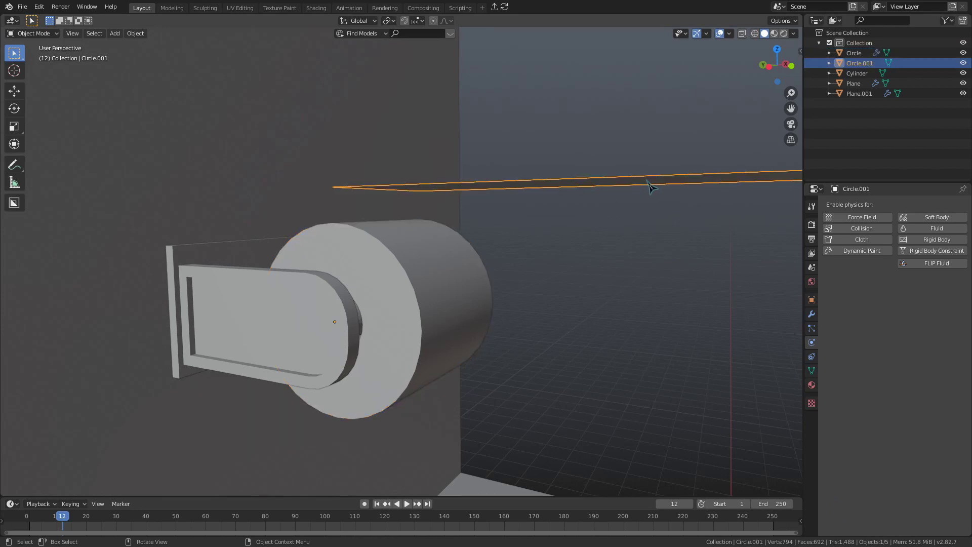
pyautogui.click(861, 239)
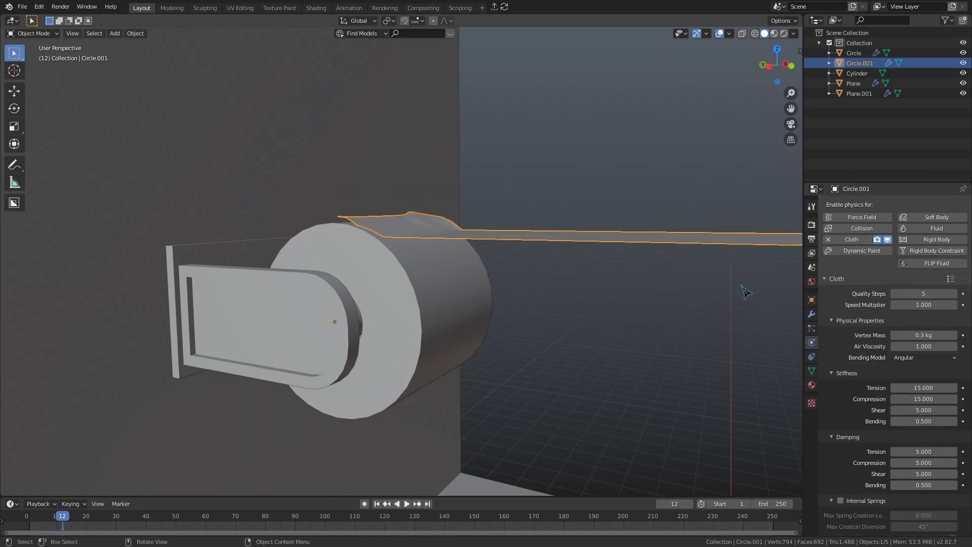
pyautogui.hotkey('shift', 'Left')
pyautogui.press('space')
pyautogui.moveTo(306, 475); pyautogui.dragTo(554, 368, button='middle')
pyautogui.scroll(-4, 568, 369)
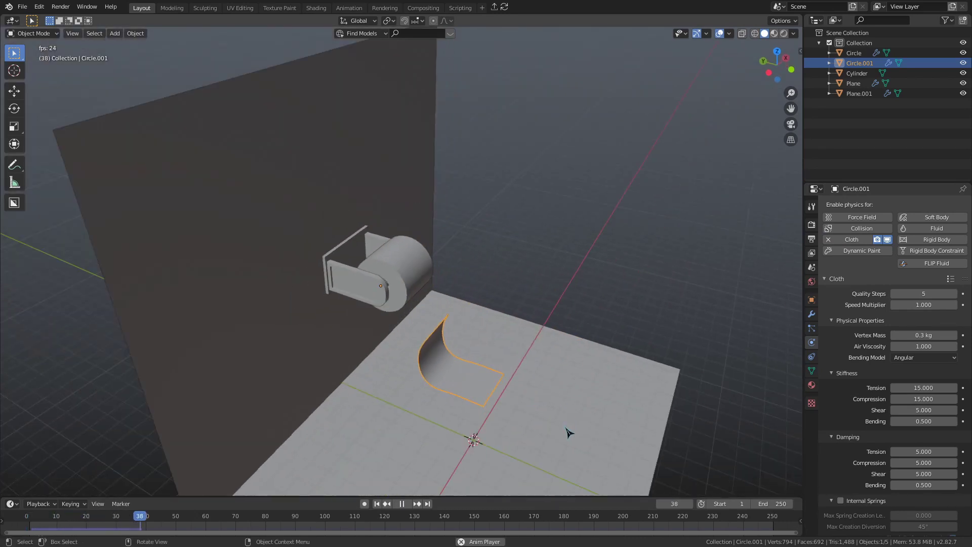
pyautogui.press('Escape')
# Assign the vertices of the strip's inner edge above the roll to a new vertex group named Pin Group
pyautogui.moveTo(569, 432); pyautogui.dragTo(448, 279, button='middle')
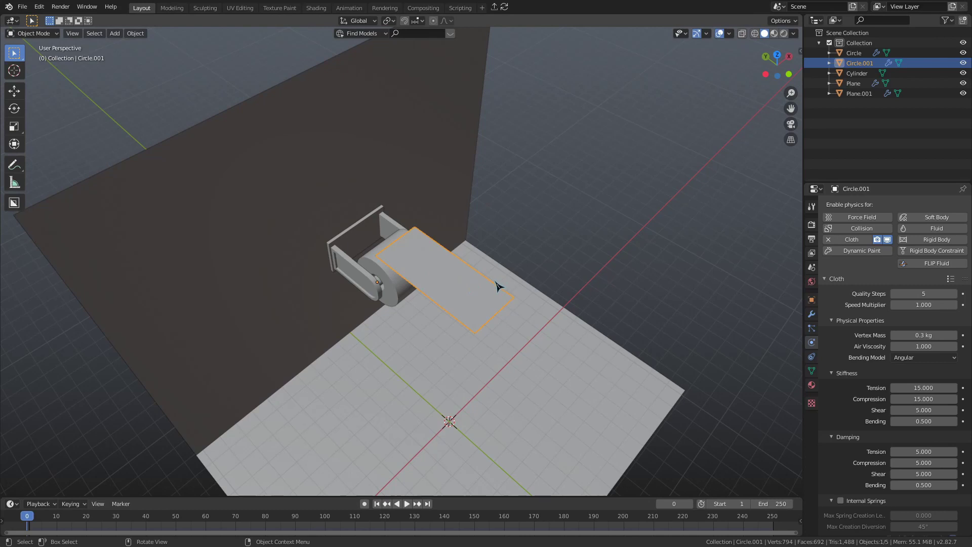
pyautogui.scroll(4, 498, 287)
pyautogui.press('Tab')
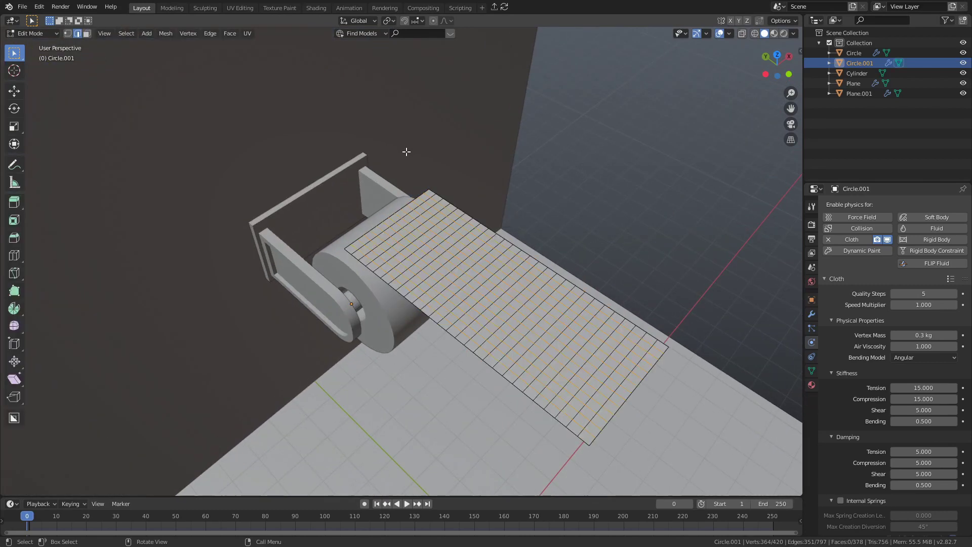
pyautogui.press('1')
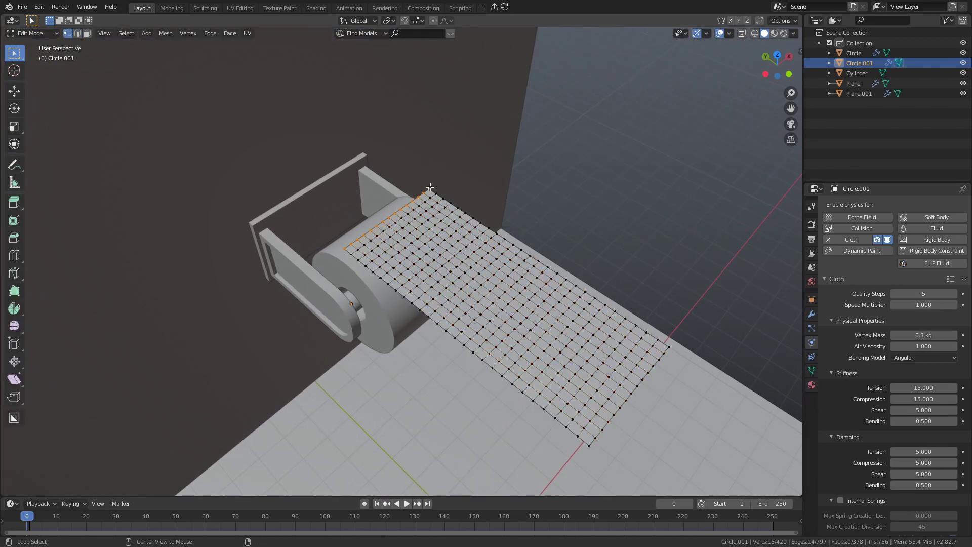
pyautogui.hotkey('ctrl', 'g')
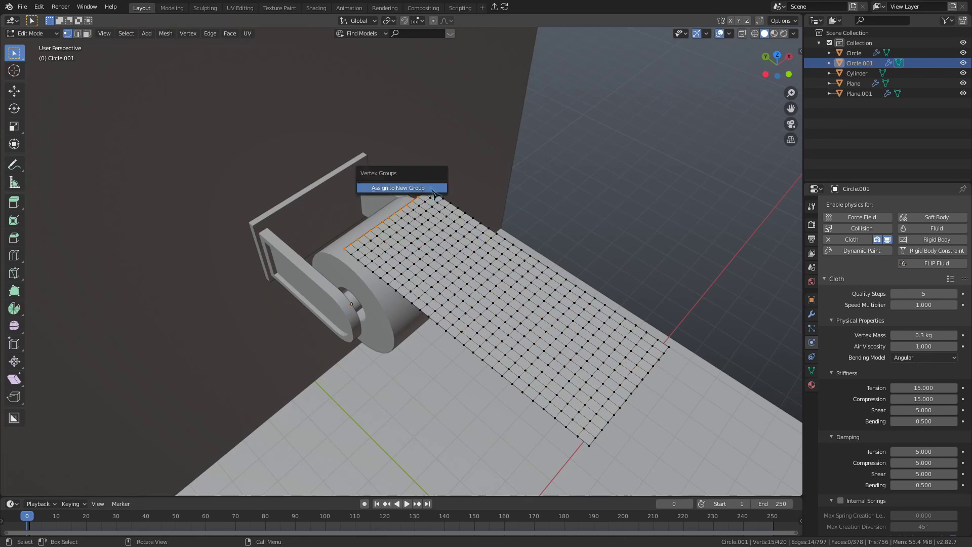
pyautogui.click(398, 188)
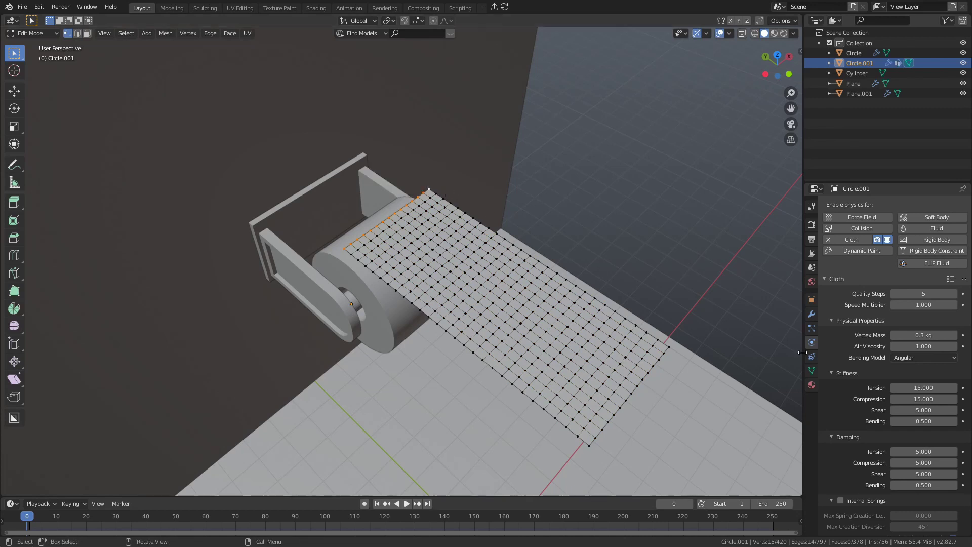
pyautogui.click(812, 370)
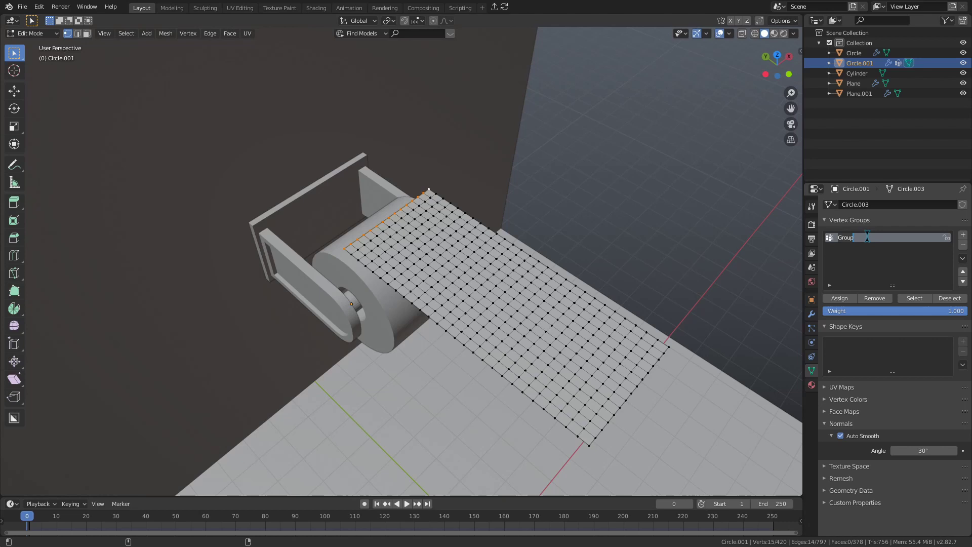
pyautogui.press('Return')
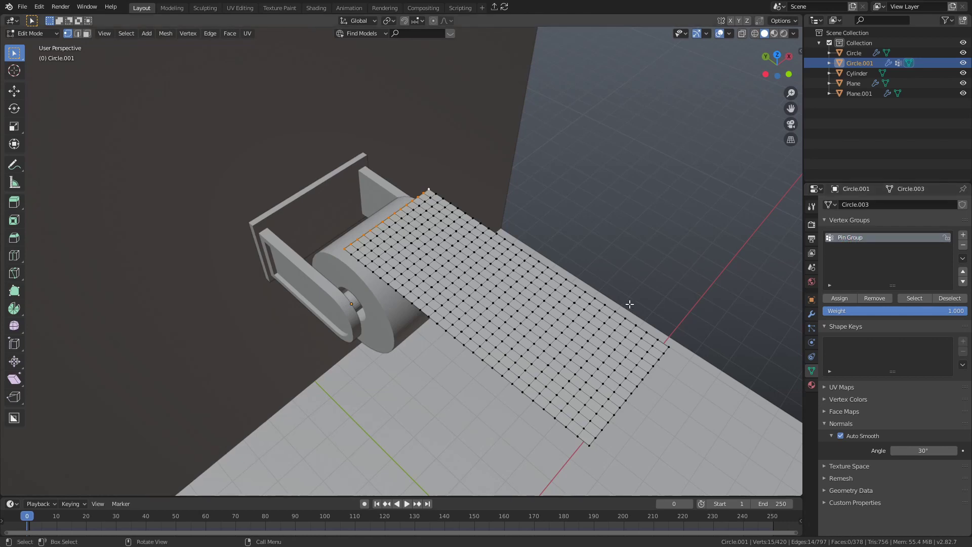
# Return to Object Mode and set the strip's cloth pin group to Pin Group
pyautogui.press('Tab')
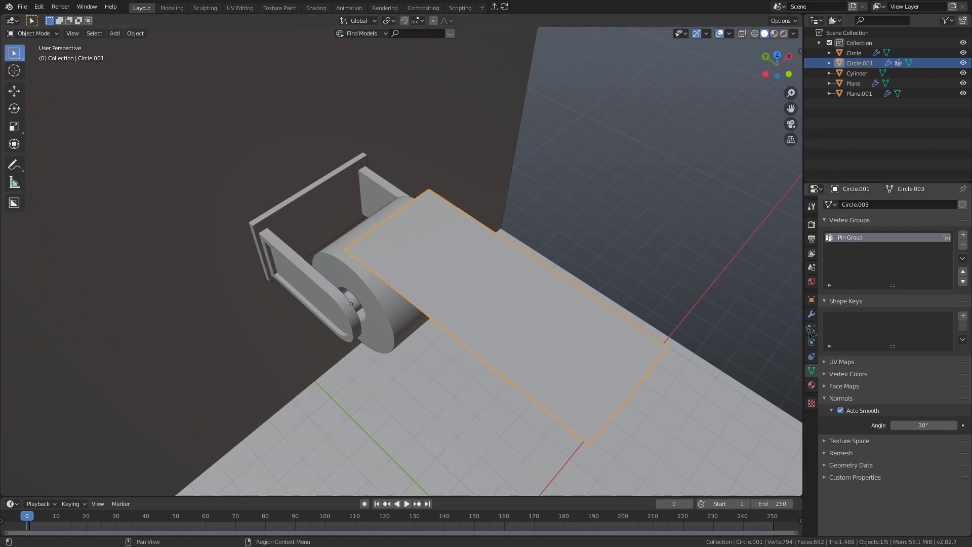
pyautogui.click(812, 343)
pyautogui.scroll(-10, 850, 346)
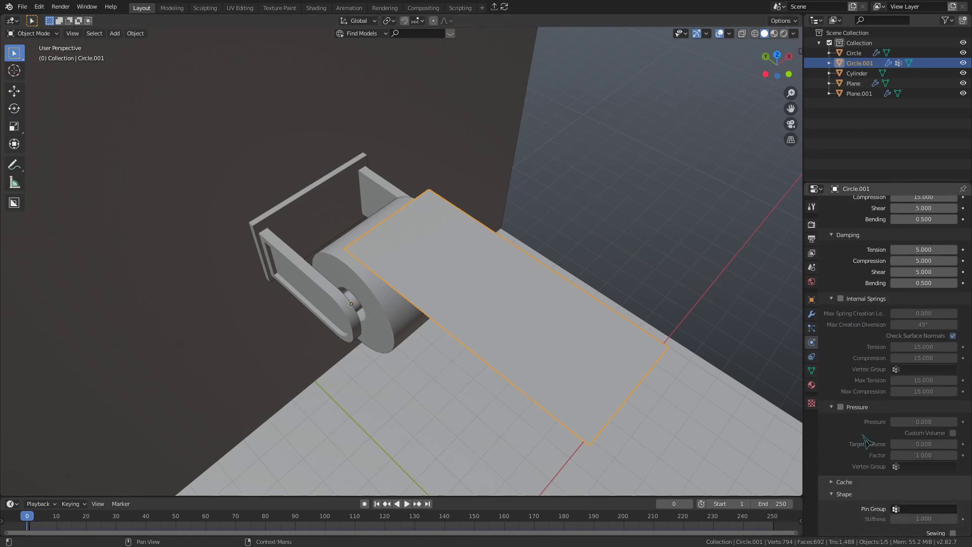
pyautogui.click(844, 494)
pyautogui.click(902, 431)
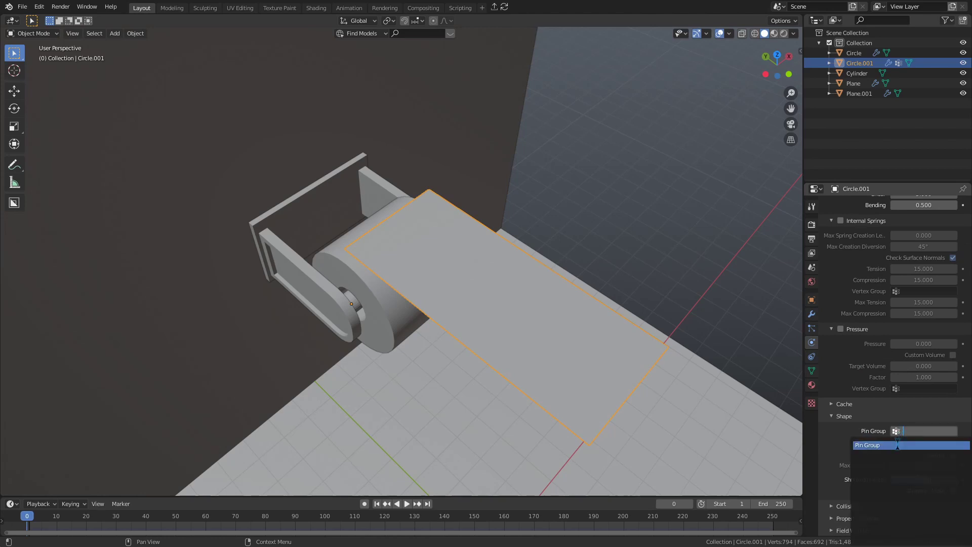
pyautogui.click(899, 445)
# Play the cloth simulation to check how the pinned strip drapes over the roll
pyautogui.moveTo(526, 412); pyautogui.dragTo(577, 363, button='middle')
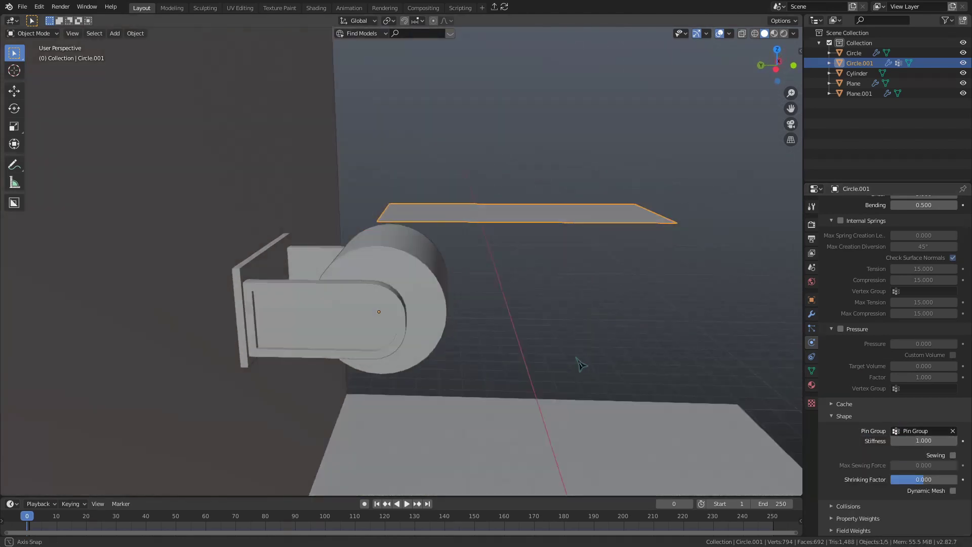
pyautogui.press('space')
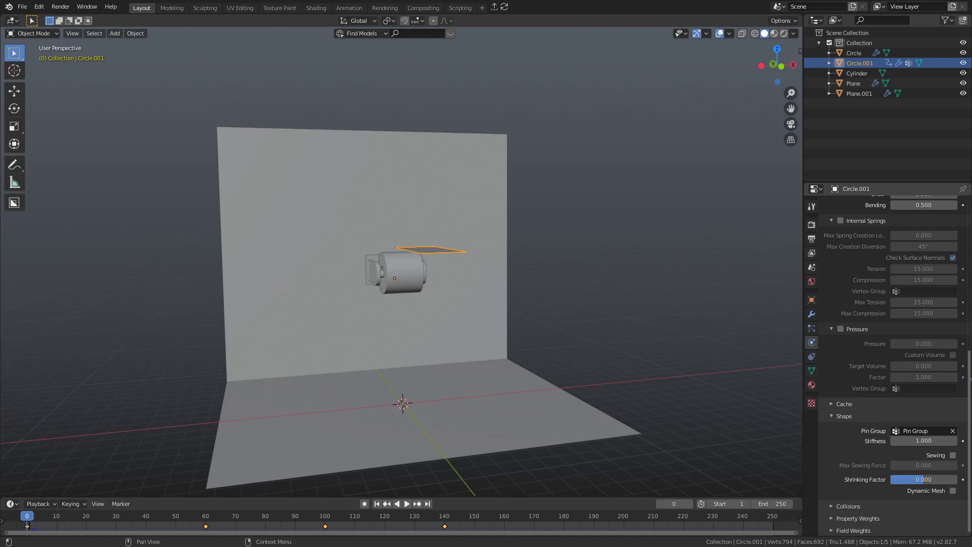
pyautogui.click(741, 336)
pyautogui.press('space')
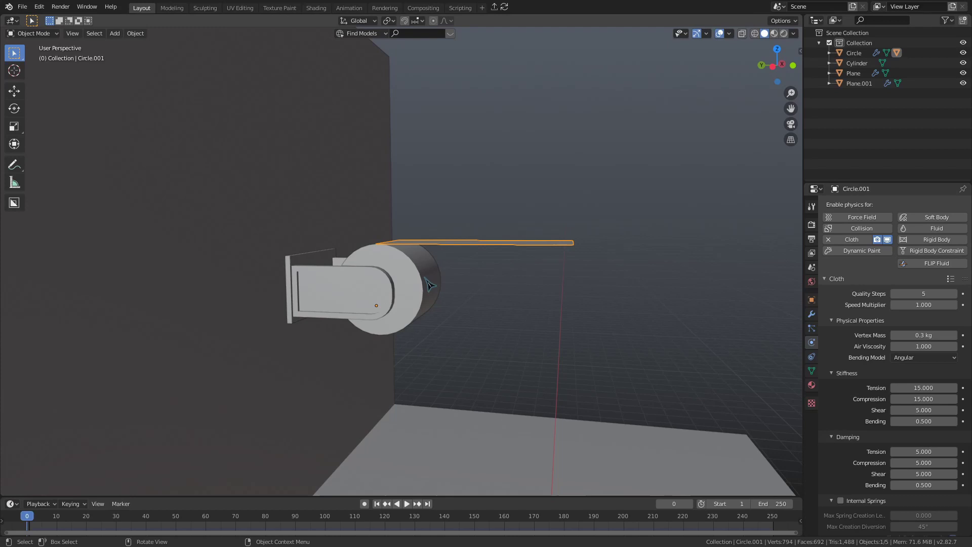
# Parent the cloth strip to the roll using the Object parent type
pyautogui.keyDown('shift'); pyautogui.click(427, 285); pyautogui.keyUp('shift')
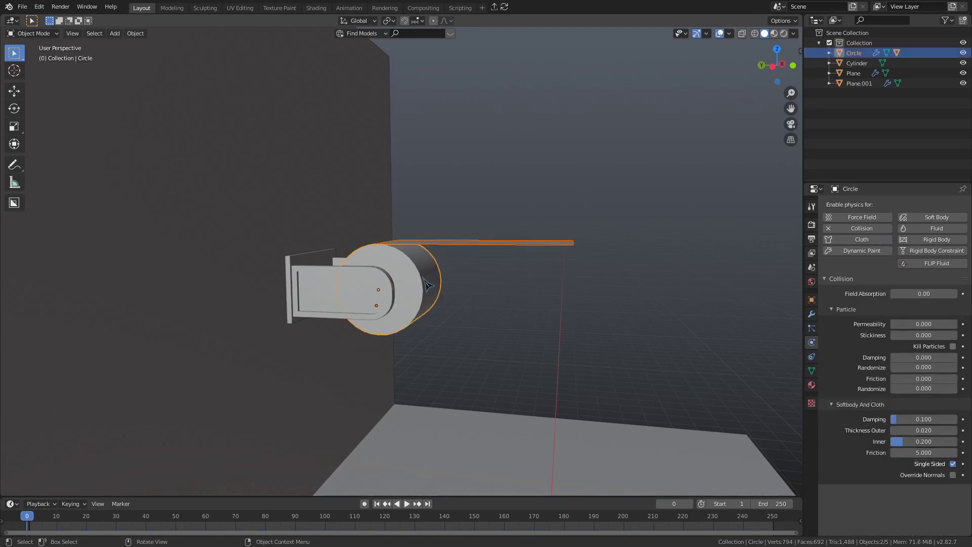
pyautogui.hotkey('ctrl', 'p')
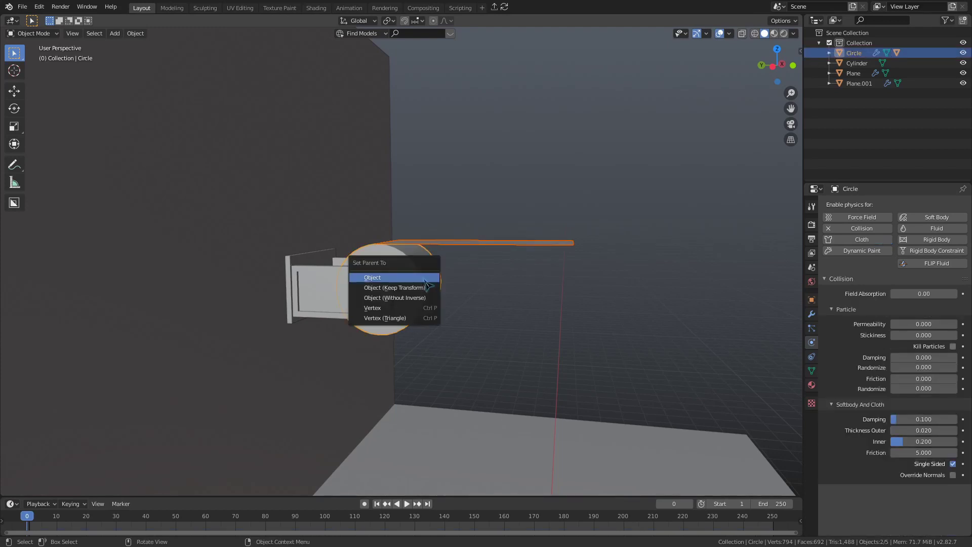
pyautogui.click(385, 277)
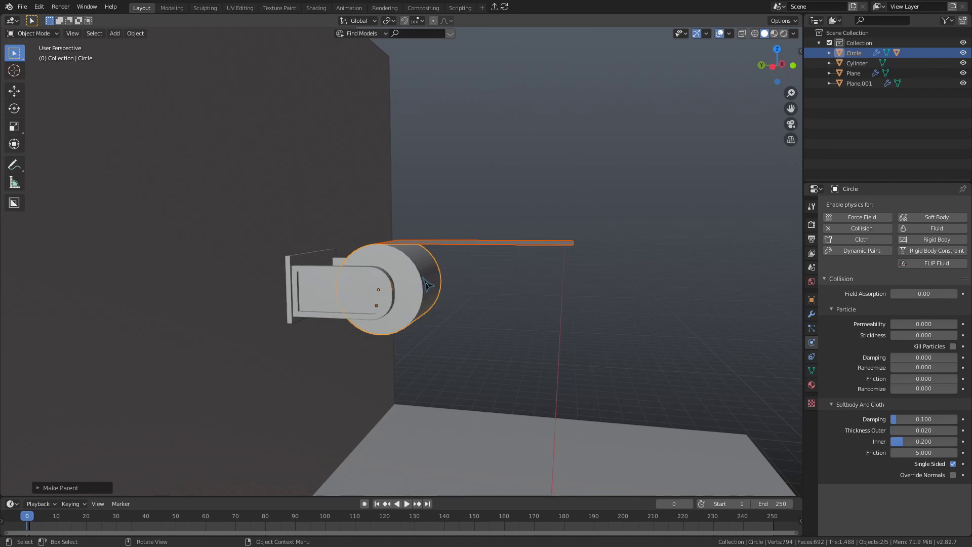
# Play the cloth simulation and rotate the roll about the X axis to test how the strip follows
pyautogui.moveTo(427, 284); pyautogui.dragTo(638, 245, button='middle')
pyautogui.press('space')
pyautogui.press('r')
pyautogui.press('x')
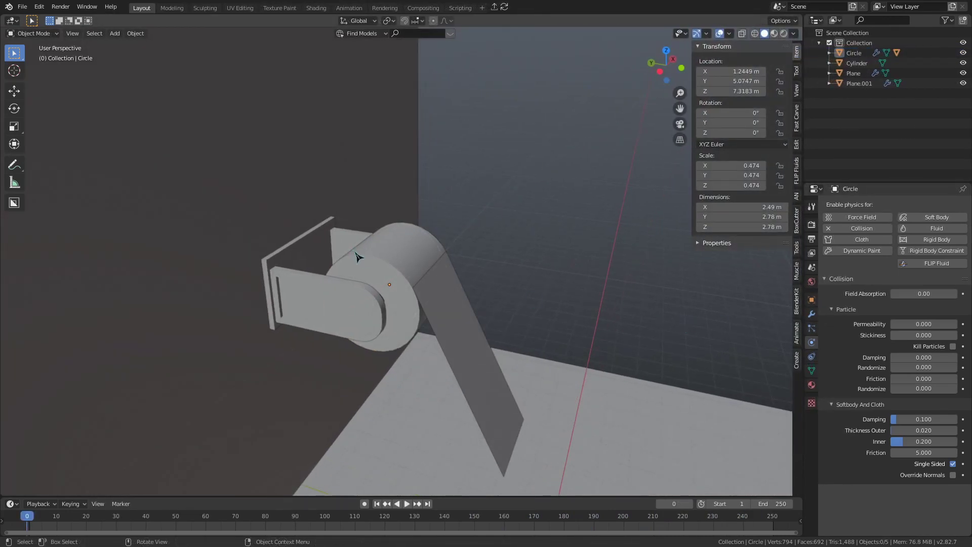
# Lock the roll's Y and Z rotation, then rotate the roll while the cloth simulation plays
pyautogui.click(358, 257)
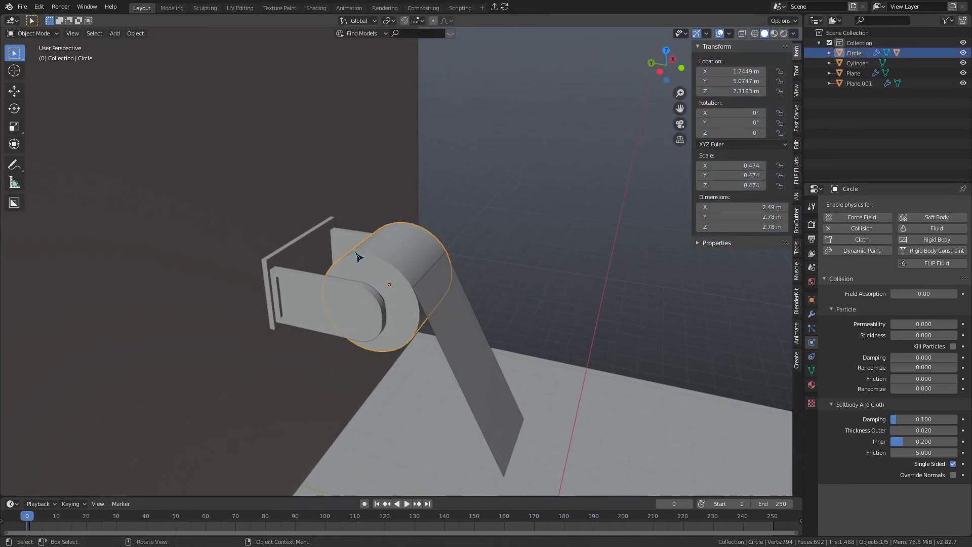
pyautogui.click(780, 123)
pyautogui.press('space')
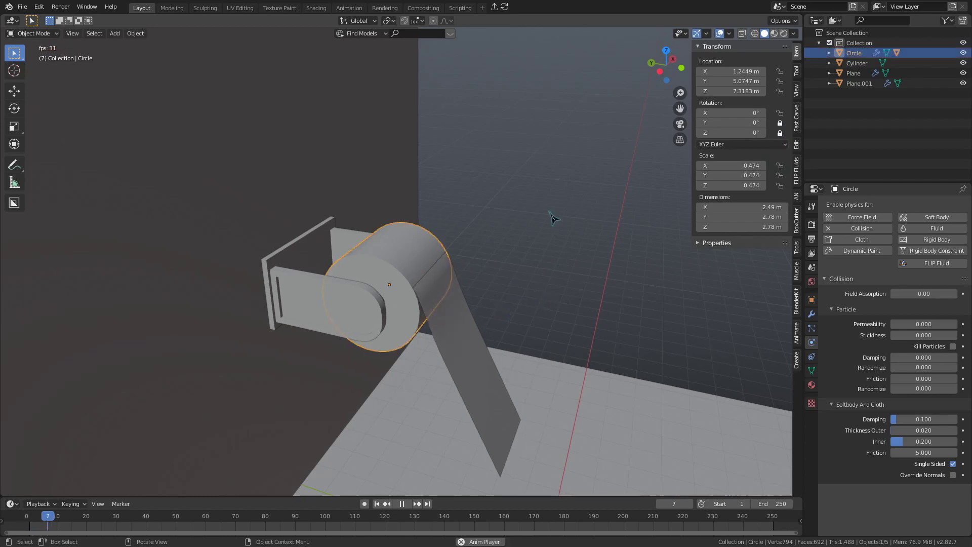
pyautogui.press('r')
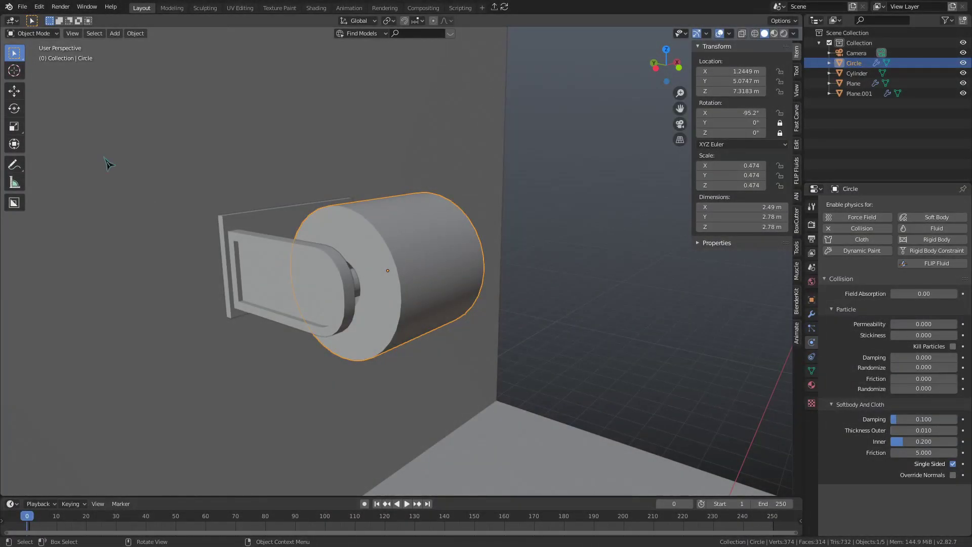
# Enable the Add Curve: Extra Objects add-on in the preferences and close them
pyautogui.click(108, 164)
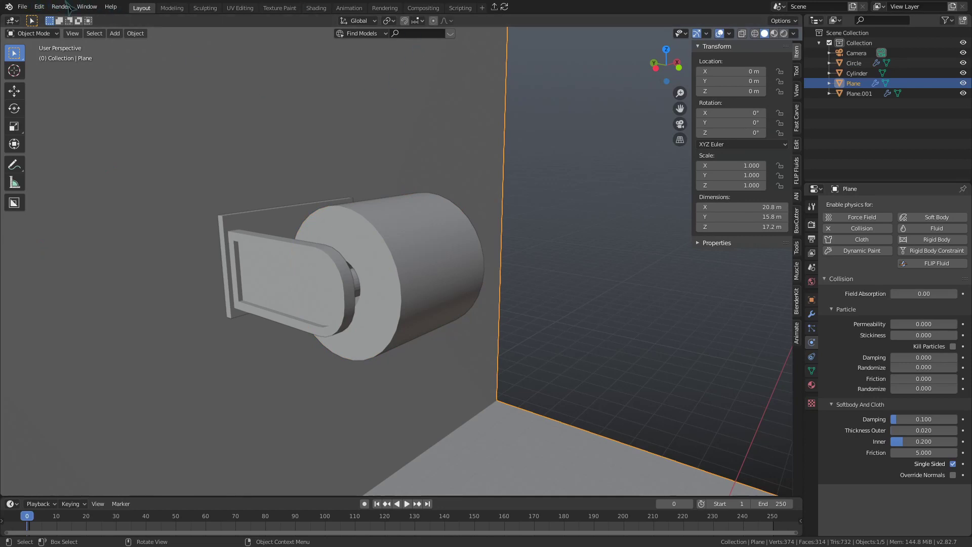
pyautogui.click(44, 6)
pyautogui.click(53, 157)
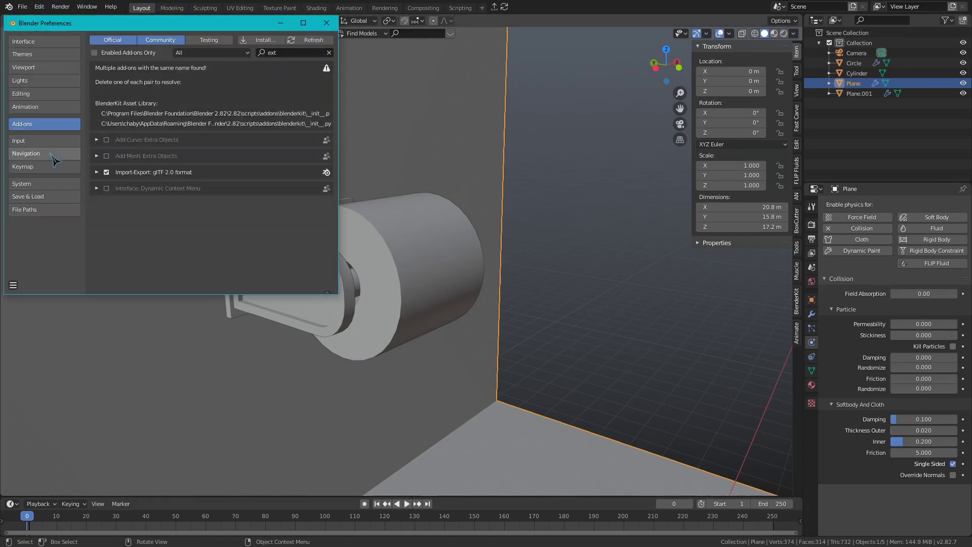
pyautogui.click(107, 141)
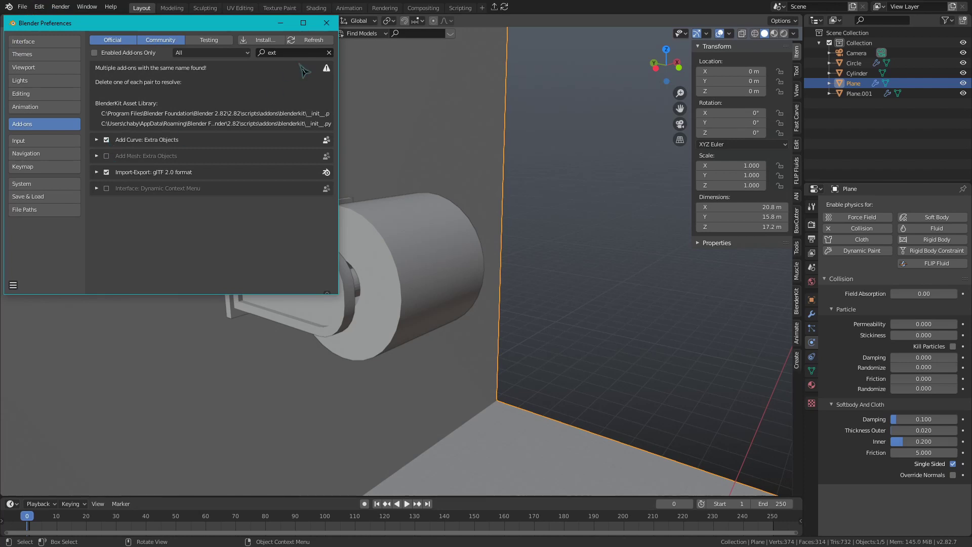
pyautogui.click(327, 23)
# Add a logarithmic spiral curve at the scene origin
pyautogui.scroll(-5, 496, 253)
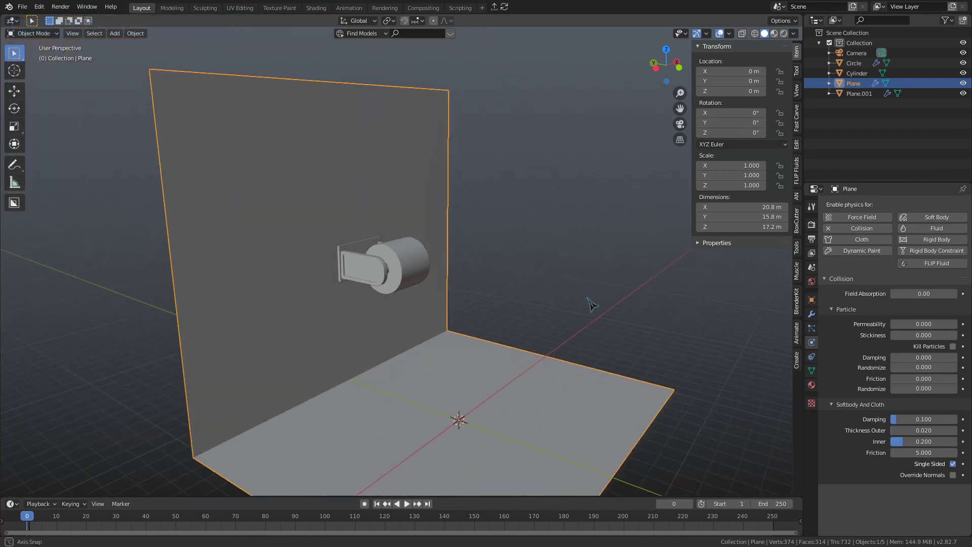
pyautogui.moveTo(541, 297); pyautogui.dragTo(603, 305, button='middle')
pyautogui.hotkey('shift', 'a')
pyautogui.moveTo(570, 196)
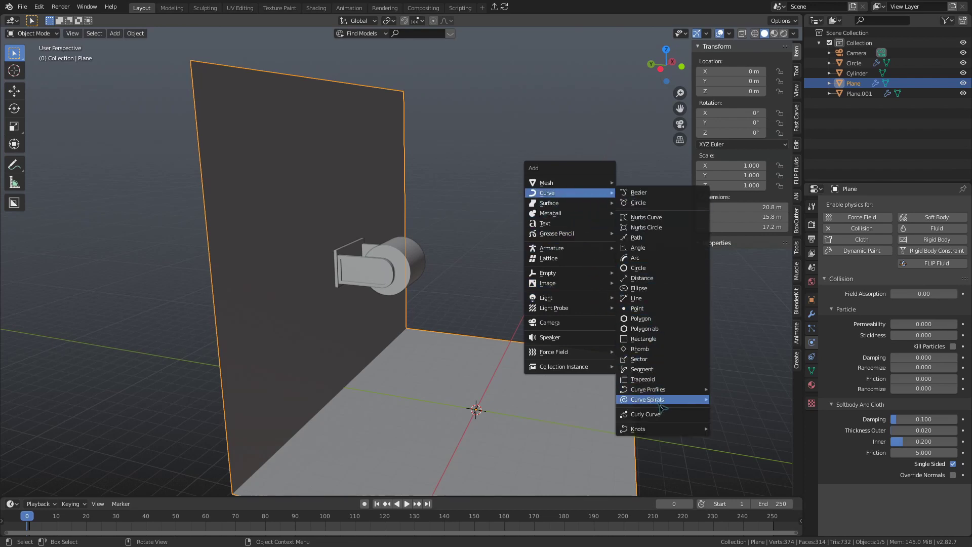
pyautogui.moveTo(659, 402)
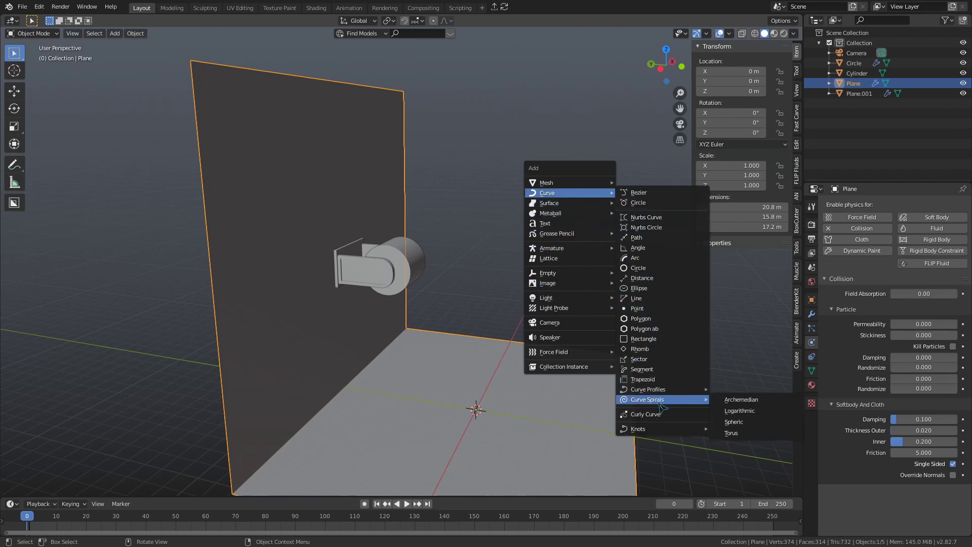
pyautogui.click(732, 414)
pyautogui.scroll(5, 499, 298)
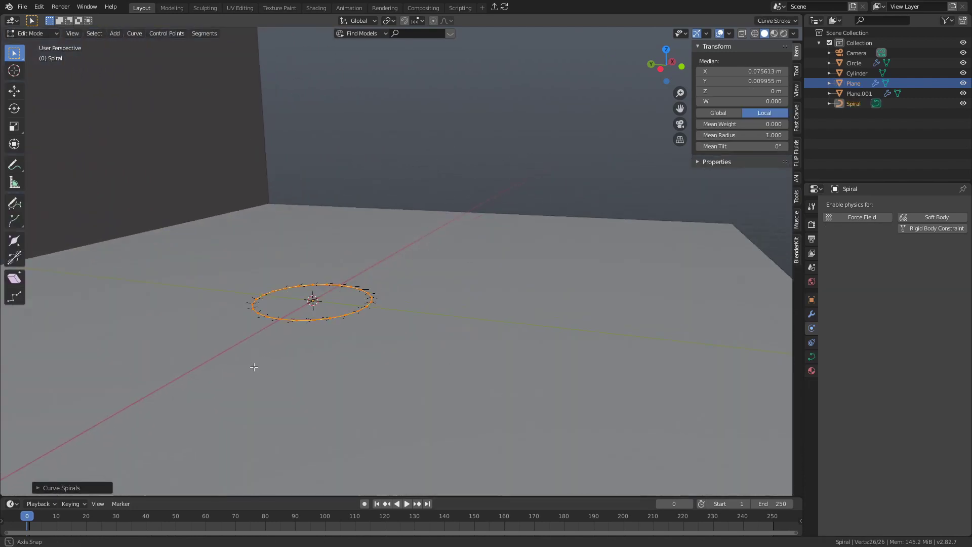
pyautogui.moveTo(253, 366); pyautogui.dragTo(406, 351, button='middle')
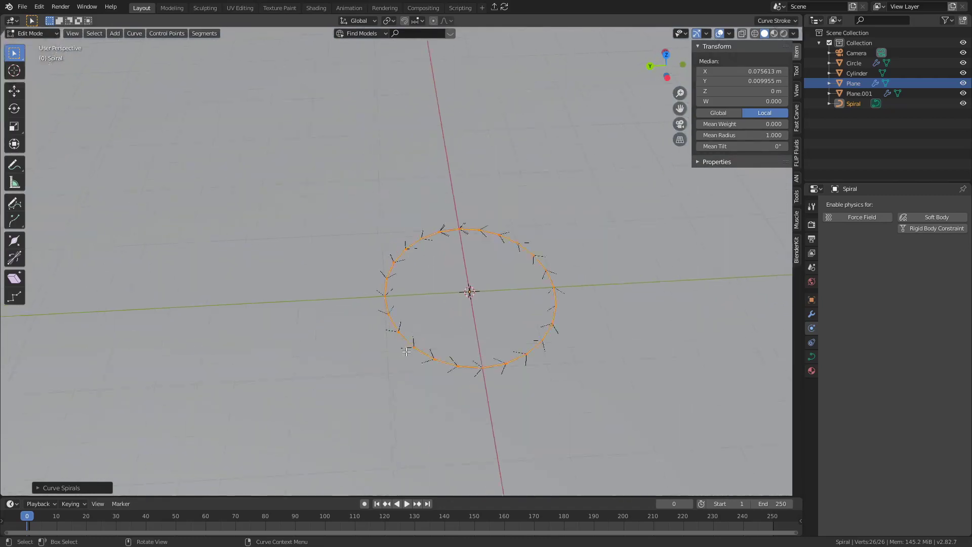
# Set the spiral's expansion force to 1.0001
pyautogui.click(63, 488)
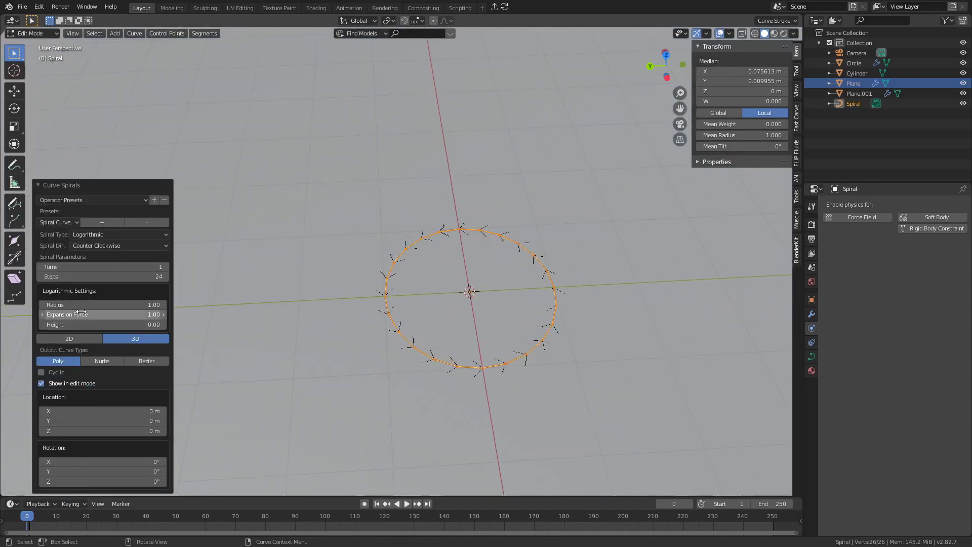
pyautogui.moveTo(87, 314)
pyautogui.mouseDown()
pyautogui.moveTo(104, 314)
pyautogui.moveTo(81, 314)
pyautogui.mouseUp()
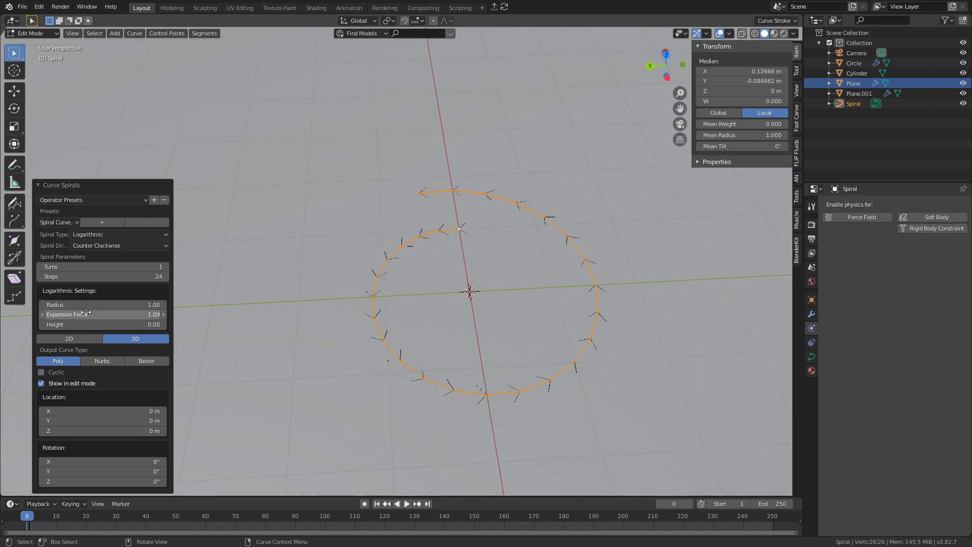
pyautogui.click(81, 314)
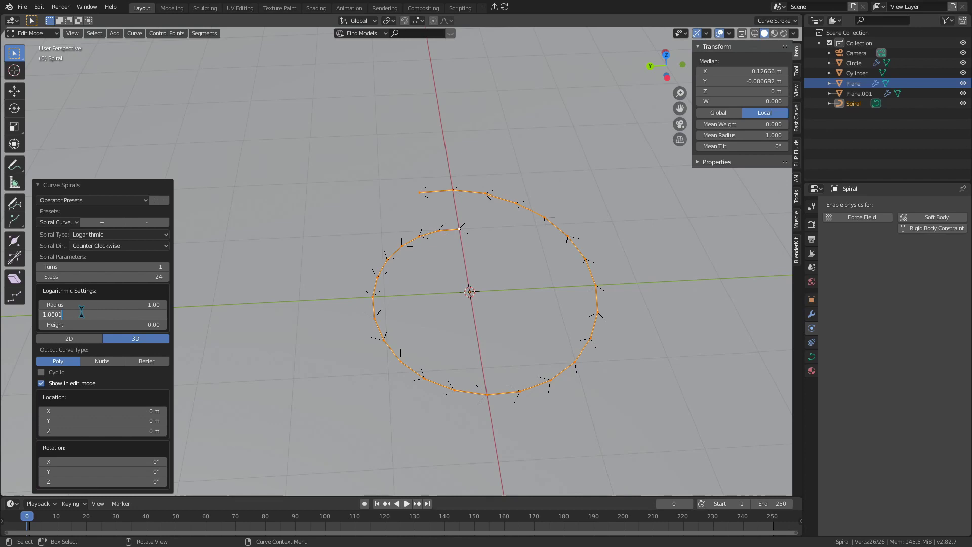
pyautogui.write('1.0001')
pyautogui.press('Return')
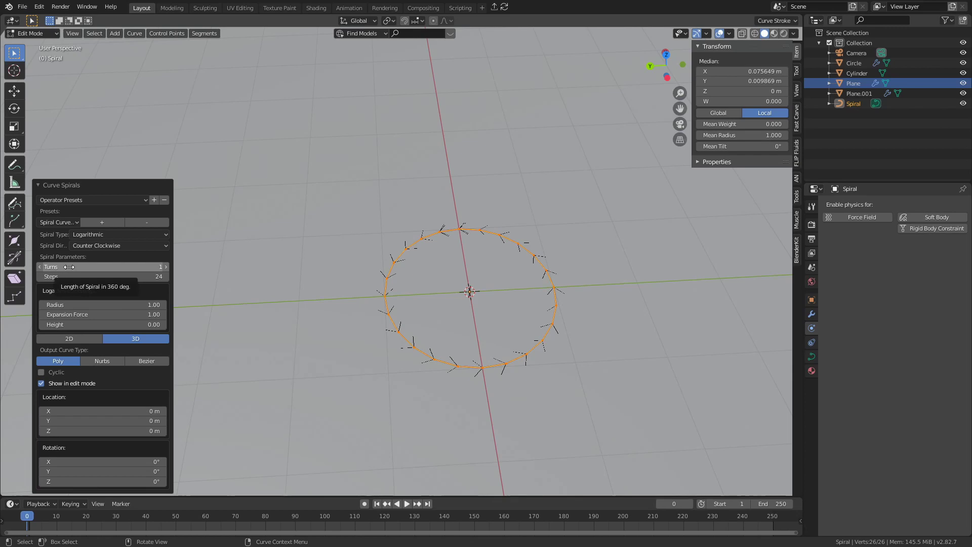
# Set the spiral's turns to 5 and its steps to 50
pyautogui.click(166, 267)
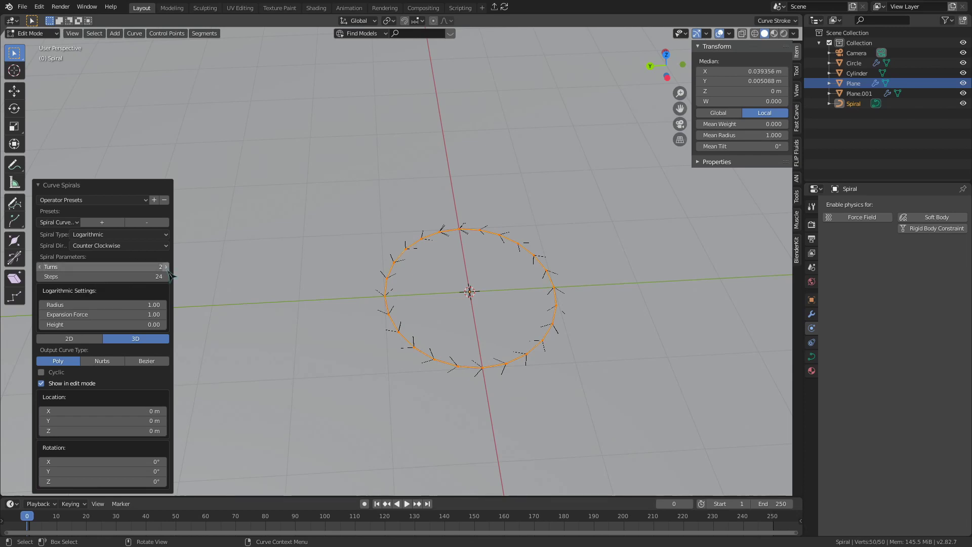
pyautogui.click(165, 267)
pyautogui.click(165, 267)
pyautogui.scroll(8, 347, 399)
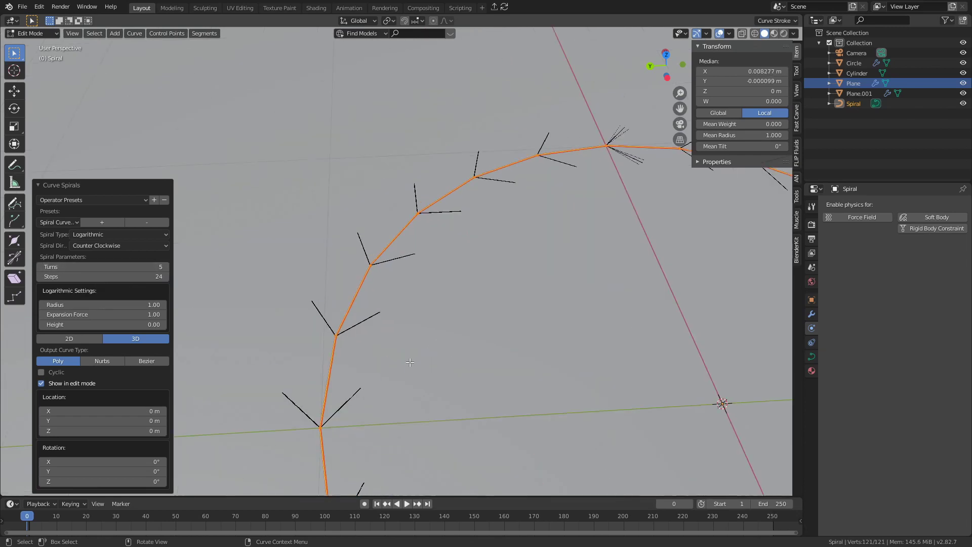
pyautogui.moveTo(347, 399); pyautogui.dragTo(381, 229, button='middle')
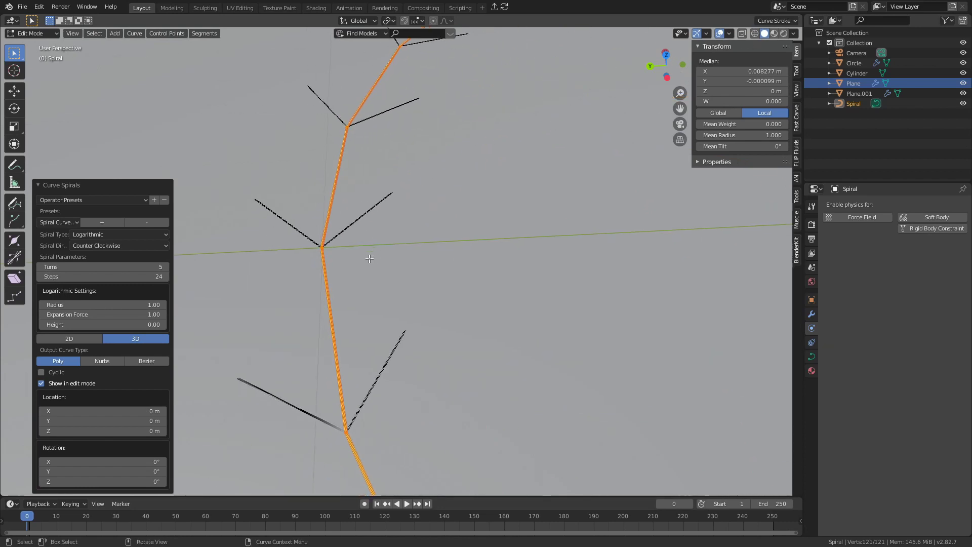
pyautogui.click(152, 276)
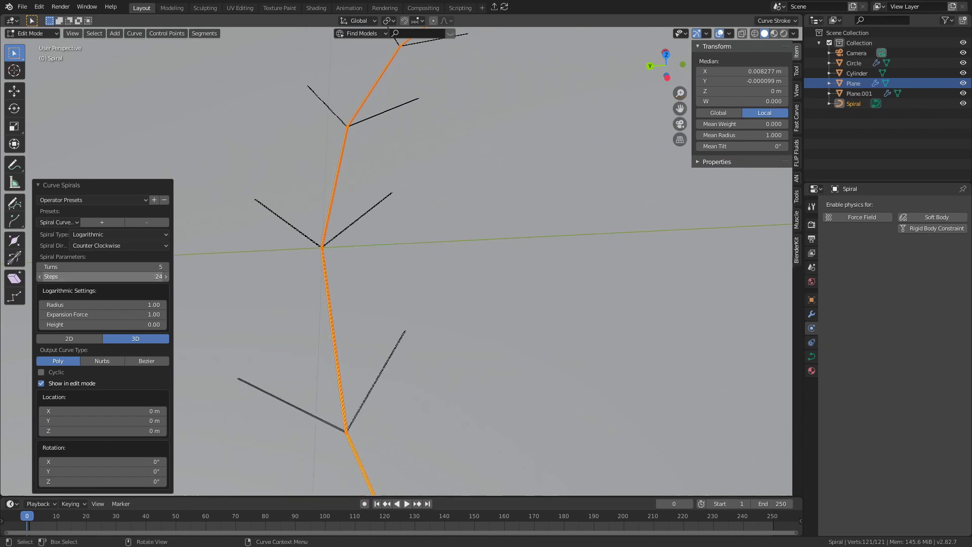
pyautogui.write('50')
pyautogui.press('Return')
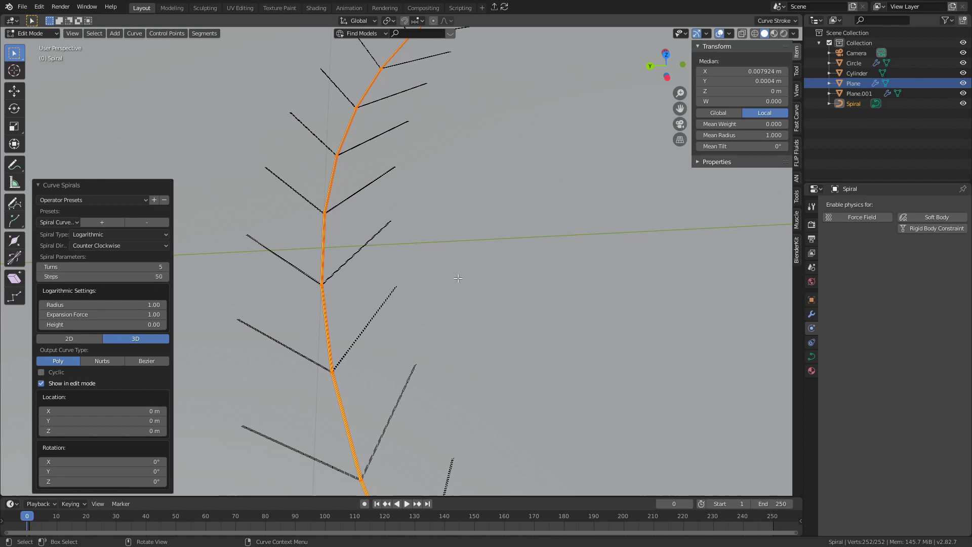
pyautogui.scroll(5, 324, 318)
pyautogui.scroll(-2, 324, 319)
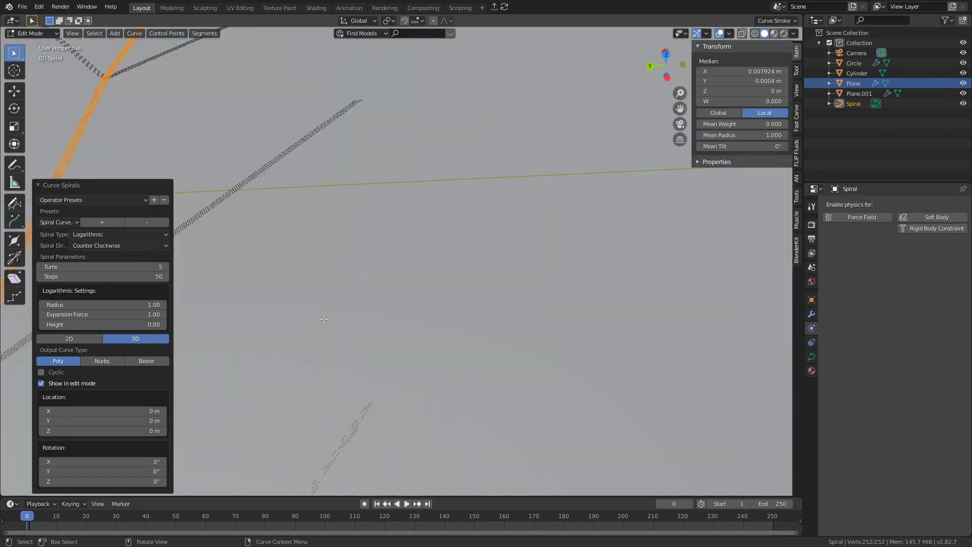
pyautogui.scroll(-8, 324, 319)
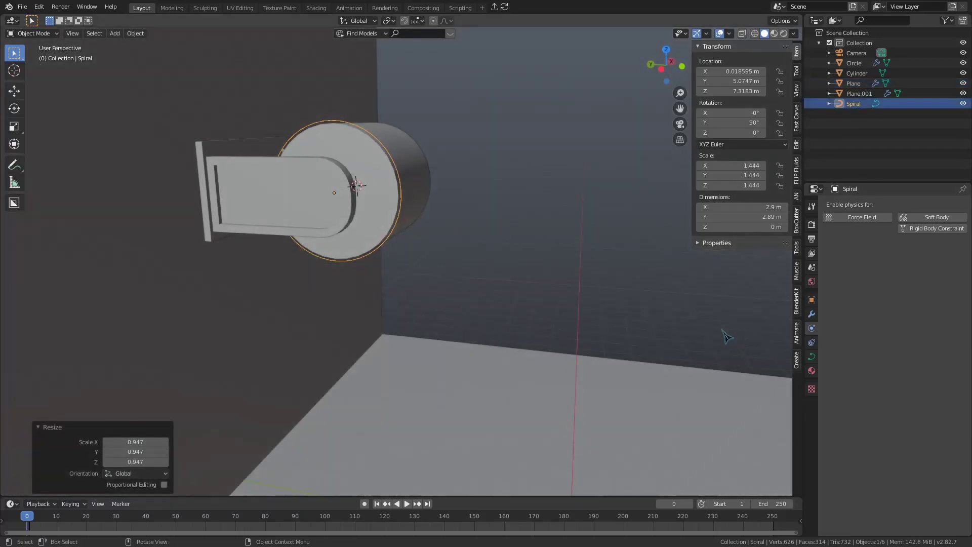
# Convert the spiral curve around the roll's end into a mesh
pyautogui.click(596, 314)
pyautogui.click(407, 210)
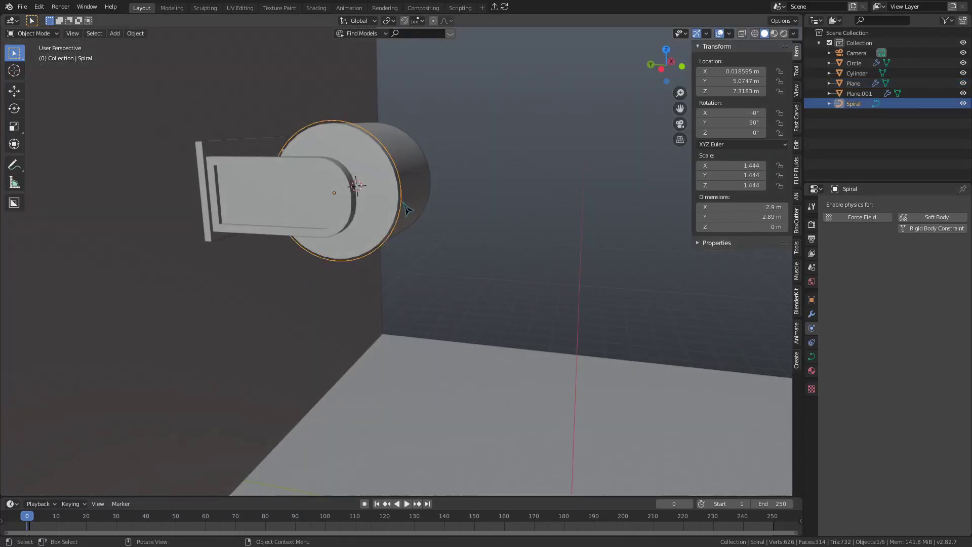
pyautogui.press('F3')
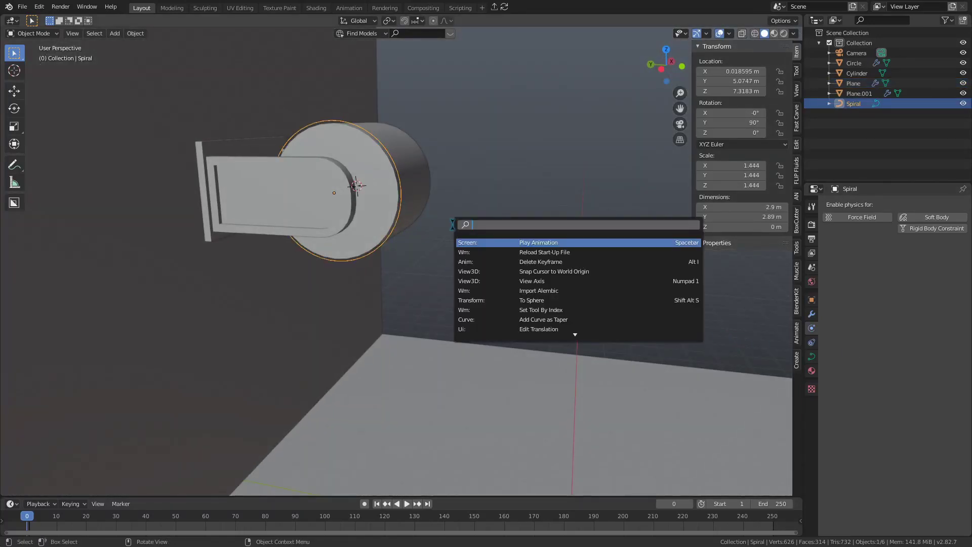
pyautogui.write('convert')
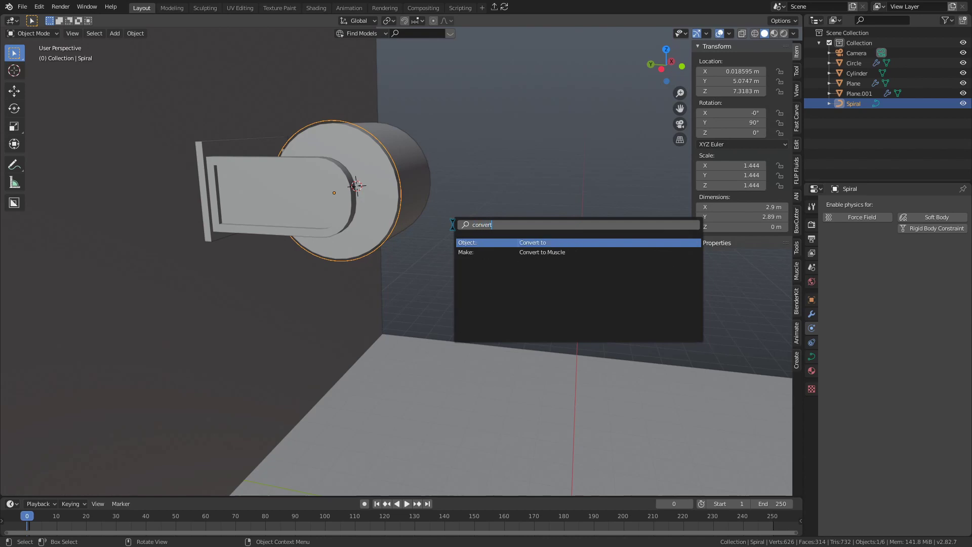
pyautogui.press('Return')
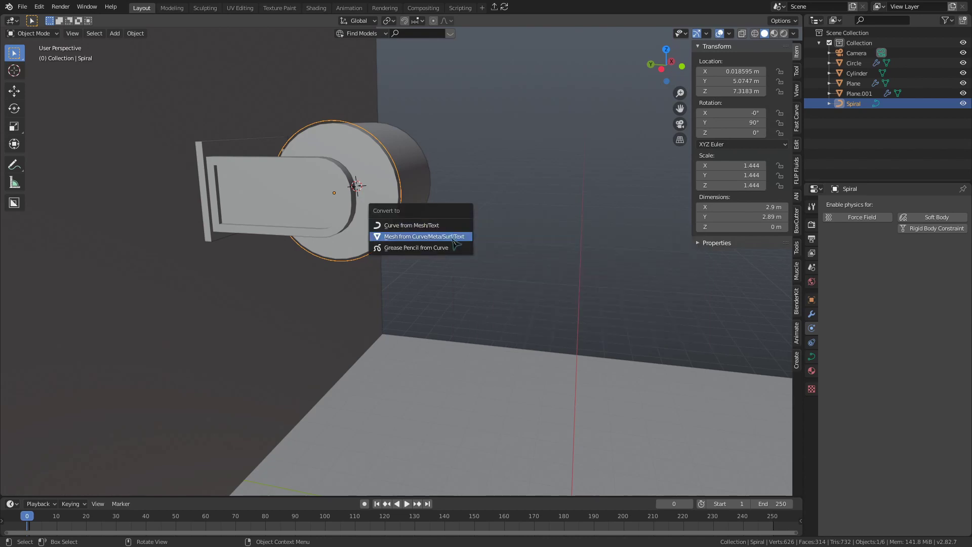
pyautogui.click(450, 236)
# In Edit Mode, extrude the whole spiral 2.47 m along the global X axis across the roll's width
pyautogui.scroll(3, 454, 243)
pyautogui.hotkey('ctrl', 'Tab')
pyautogui.click(522, 202)
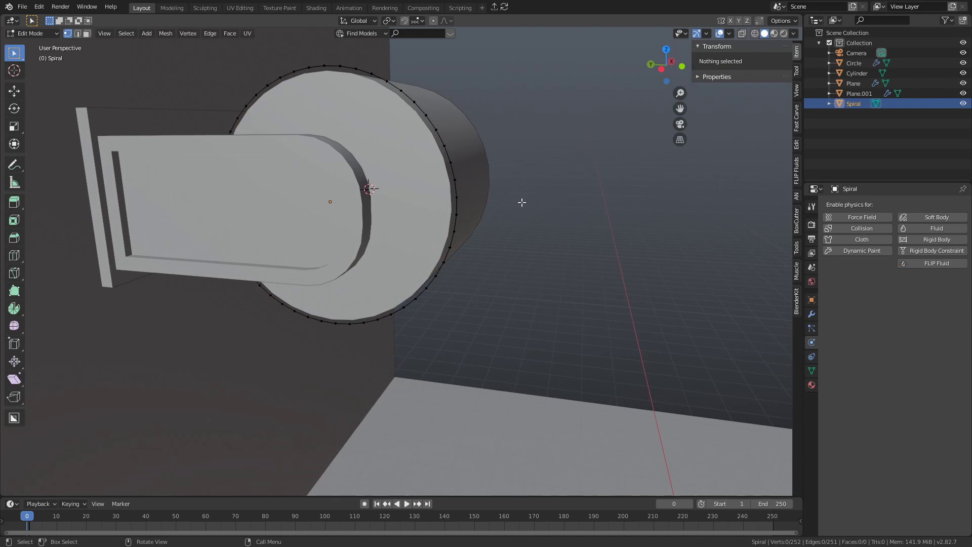
pyautogui.scroll(-4, 521, 202)
pyautogui.moveTo(397, 184); pyautogui.dragTo(456, 213, button='middle')
pyautogui.press('a')
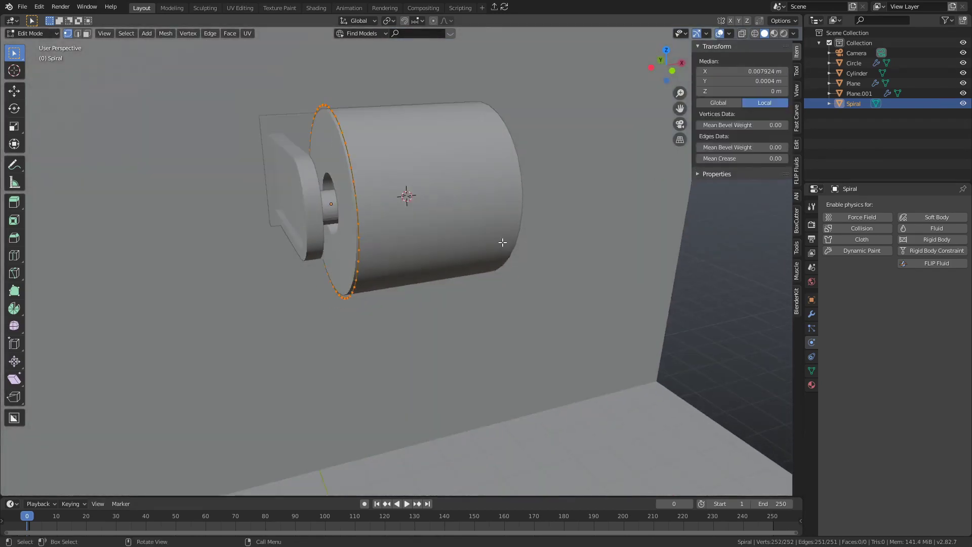
pyautogui.moveTo(503, 241); pyautogui.dragTo(465, 244, button='middle')
pyautogui.press('e')
pyautogui.press('x')
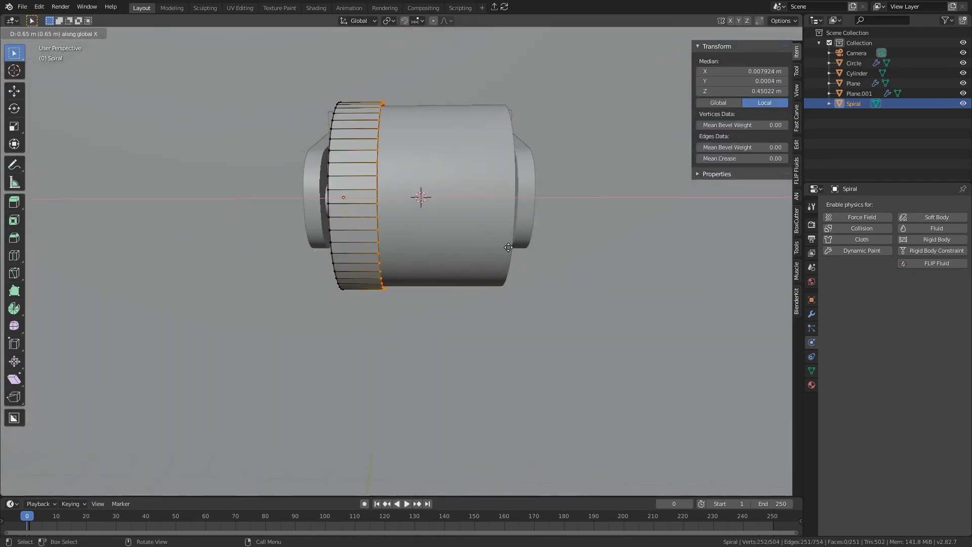
pyautogui.click(618, 258)
# Add six evenly spaced loop cuts across the width of the extruded spiral mesh
pyautogui.hotkey('ctrl', 'r')
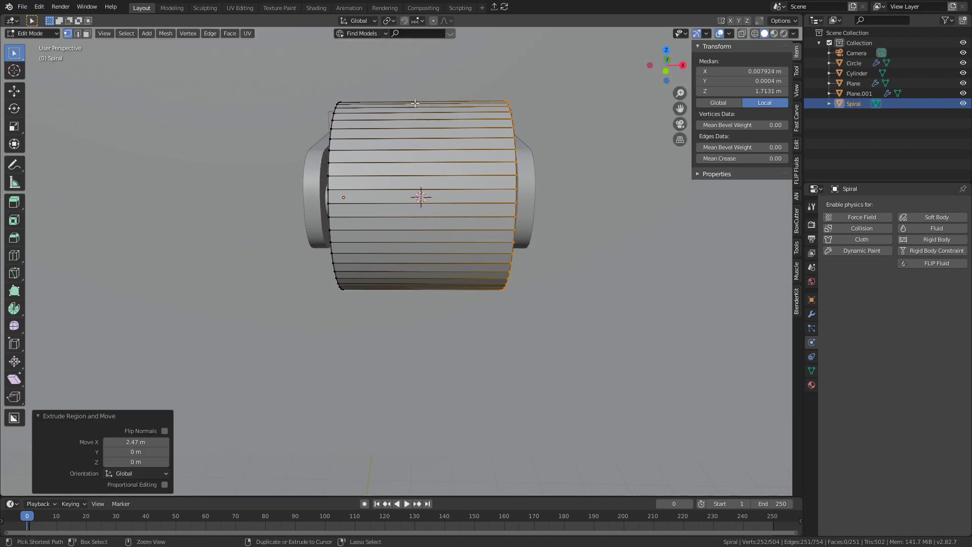
pyautogui.scroll(7, 415, 103)
pyautogui.scroll(-2, 415, 103)
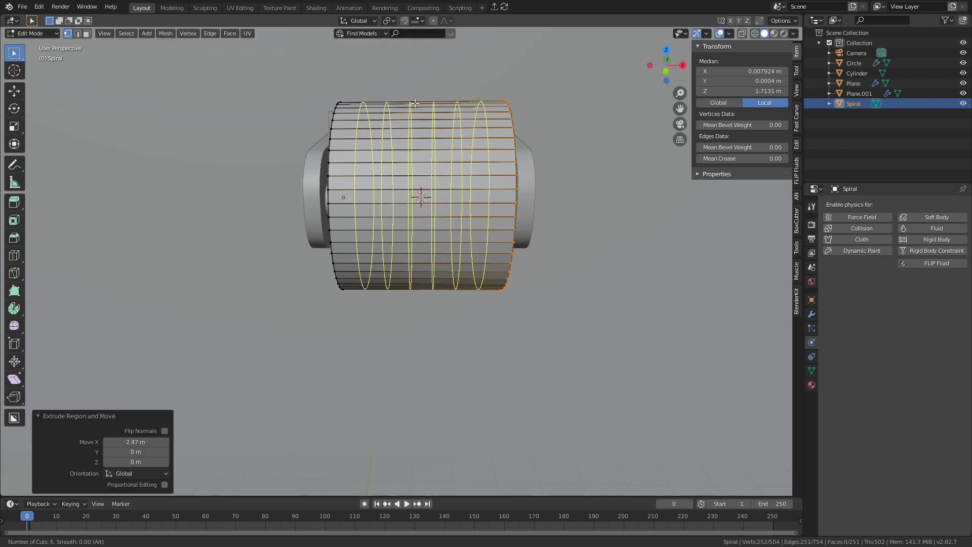
pyautogui.click(415, 103)
pyautogui.rightClick(415, 102)
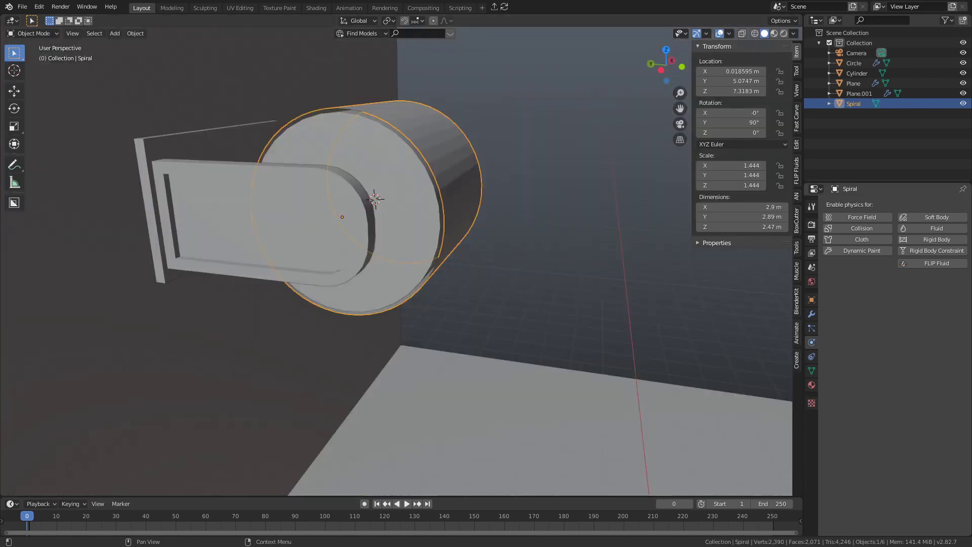
# Give the spiral mesh cloth physics in Object Mode
pyautogui.click(615, 340)
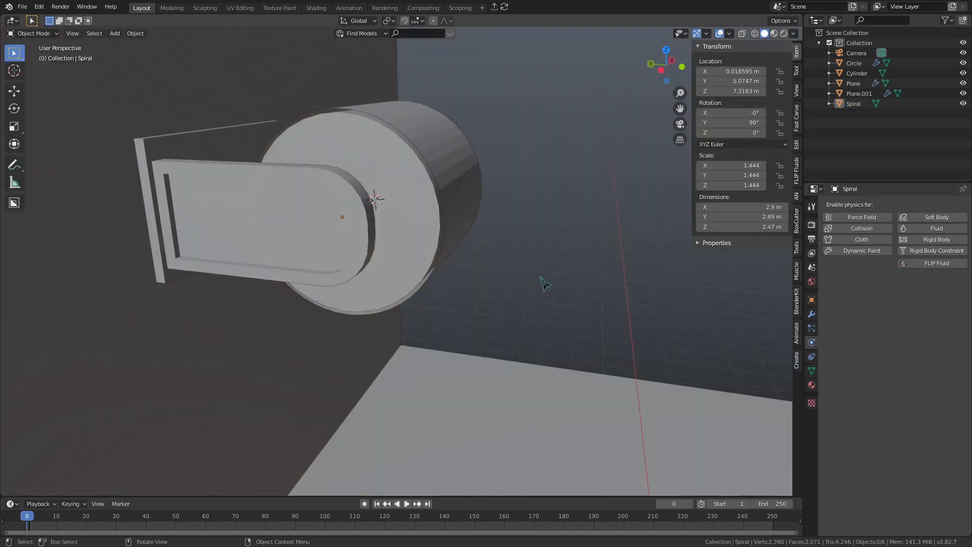
pyautogui.click(460, 191)
pyautogui.click(861, 239)
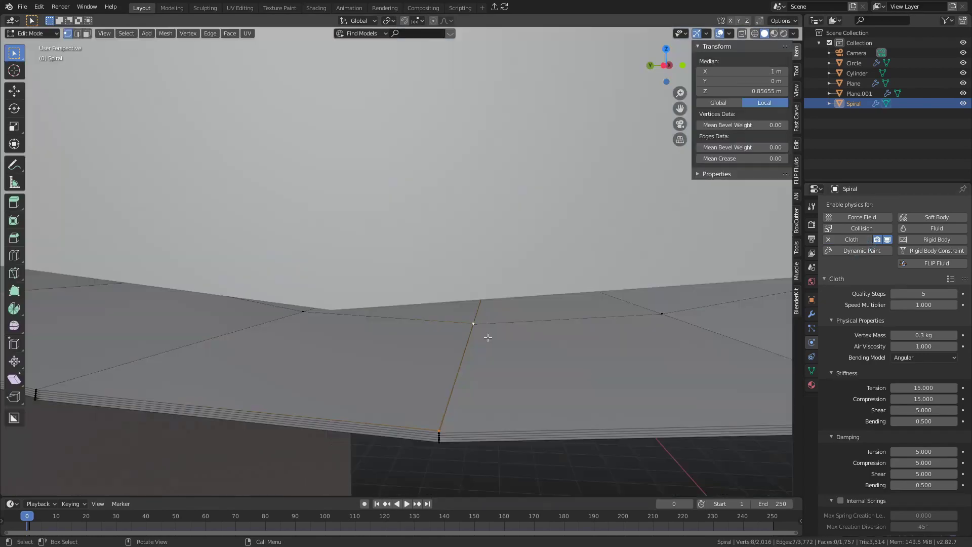
# Assign the vertex row at the spiral's inner end to a vertex group named Pin Group and use it as the cloth's pin group
pyautogui.moveTo(486, 336); pyautogui.dragTo(512, 332, button='middle')
pyautogui.hotkey('ctrl', 'g')
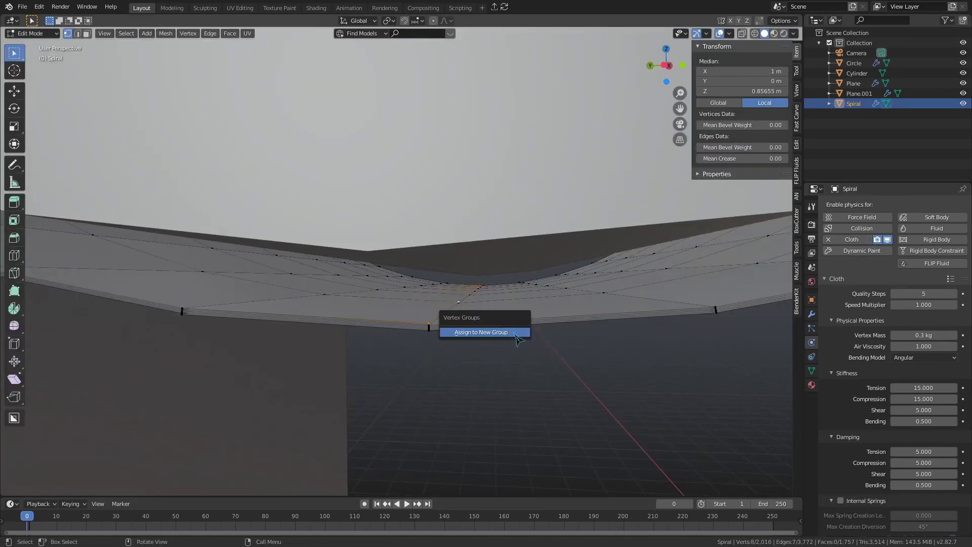
pyautogui.click(515, 334)
pyautogui.click(811, 371)
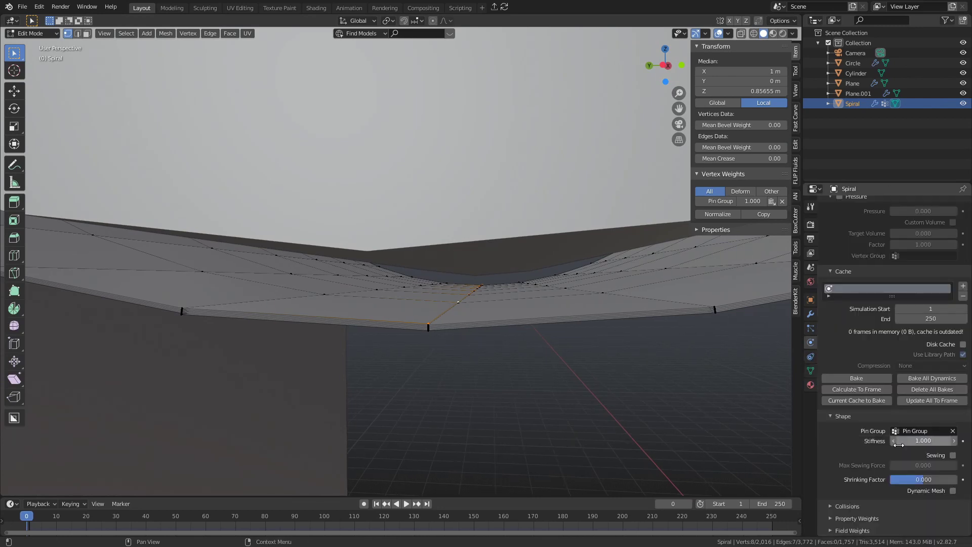
pyautogui.moveTo(526, 329); pyautogui.dragTo(506, 317, button='middle')
pyautogui.press('Tab')
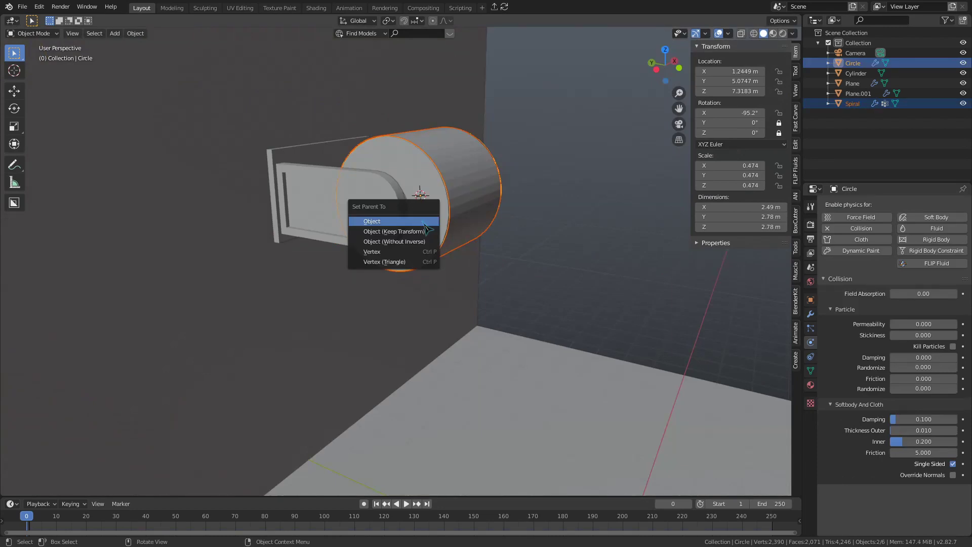
# Parent the spiral to the roll with the Object type and test rotating the roll while the simulation plays
pyautogui.click(426, 230)
pyautogui.press('space')
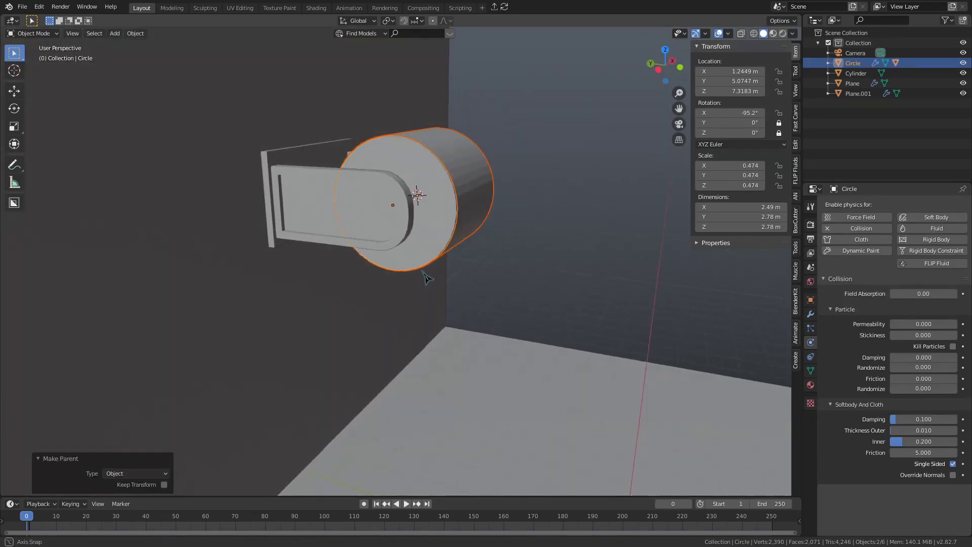
pyautogui.press('r')
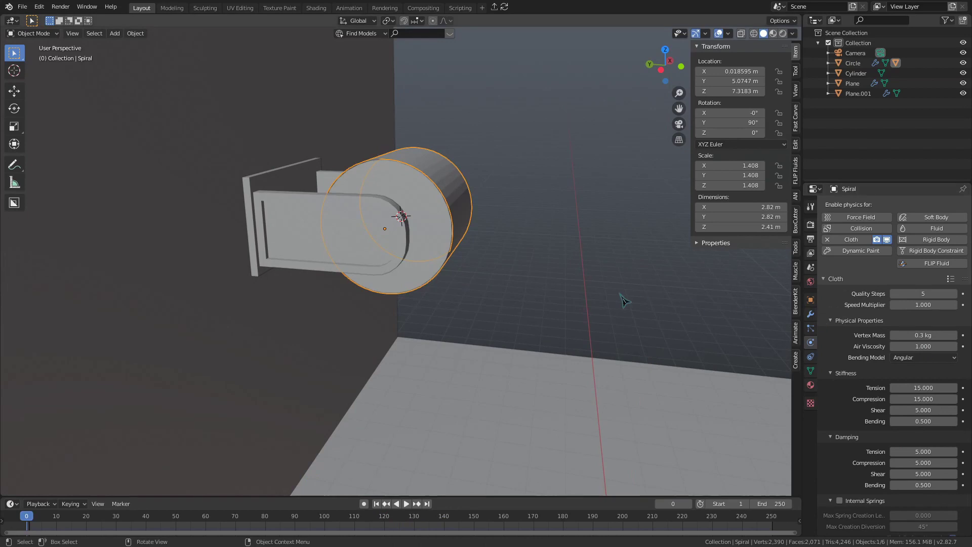
# Enable self collisions on the spiral's cloth with a friction of 10 and a distance of 0.001 m
pyautogui.click(617, 302)
pyautogui.scroll(-14, 865, 369)
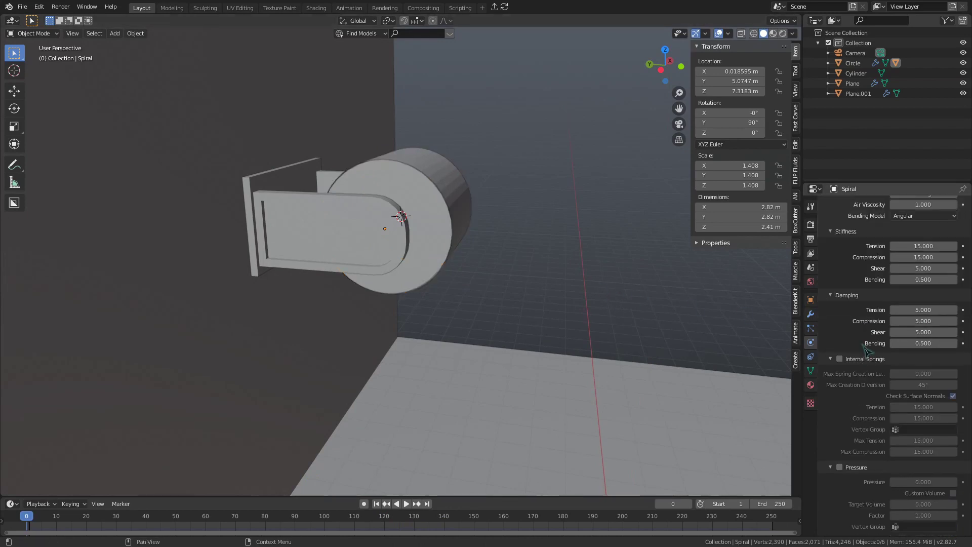
pyautogui.click(847, 506)
pyautogui.scroll(-6, 850, 501)
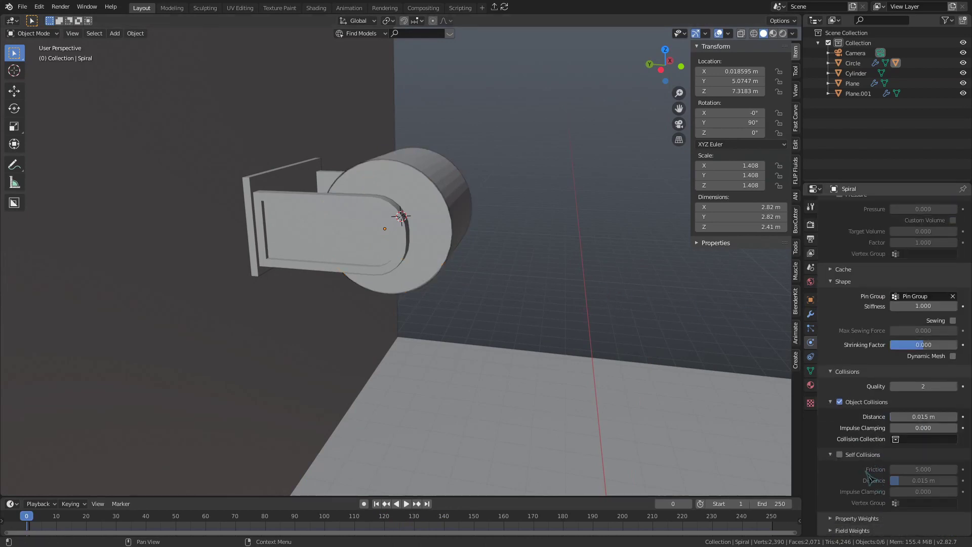
pyautogui.click(842, 455)
pyautogui.click(906, 469)
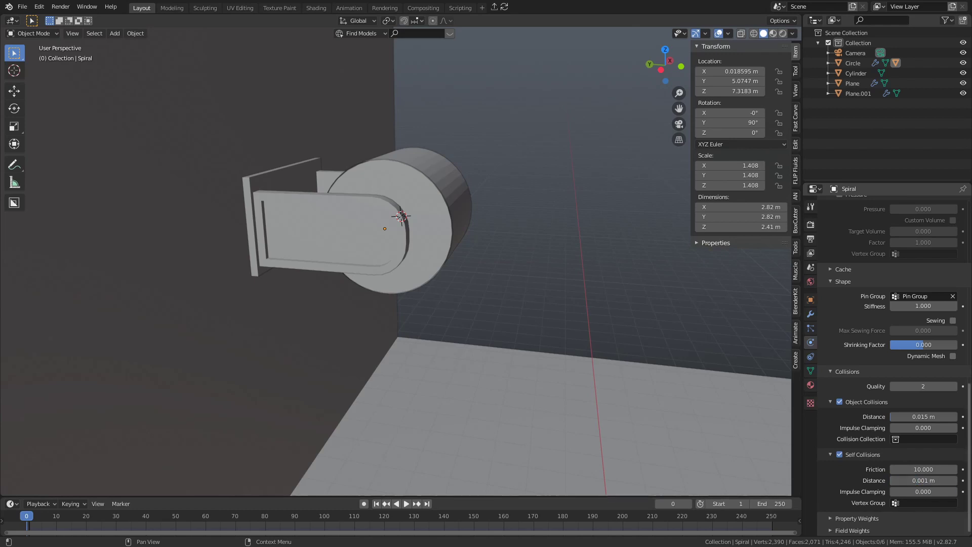
# Turn on automatic keyframing and key the roll's location, rotation and scale at frame 0
pyautogui.click(328, 227)
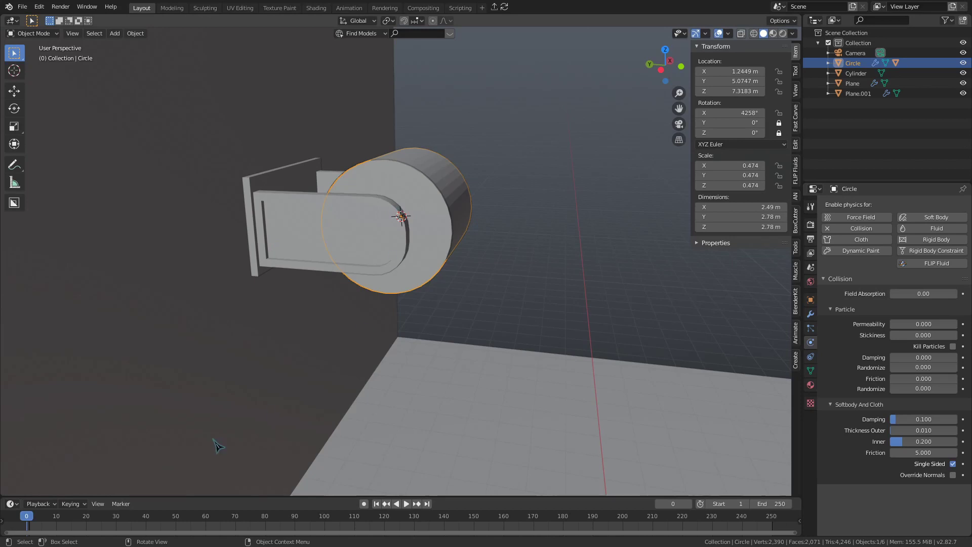
pyautogui.scroll(-2, 453, 320)
pyautogui.click(364, 503)
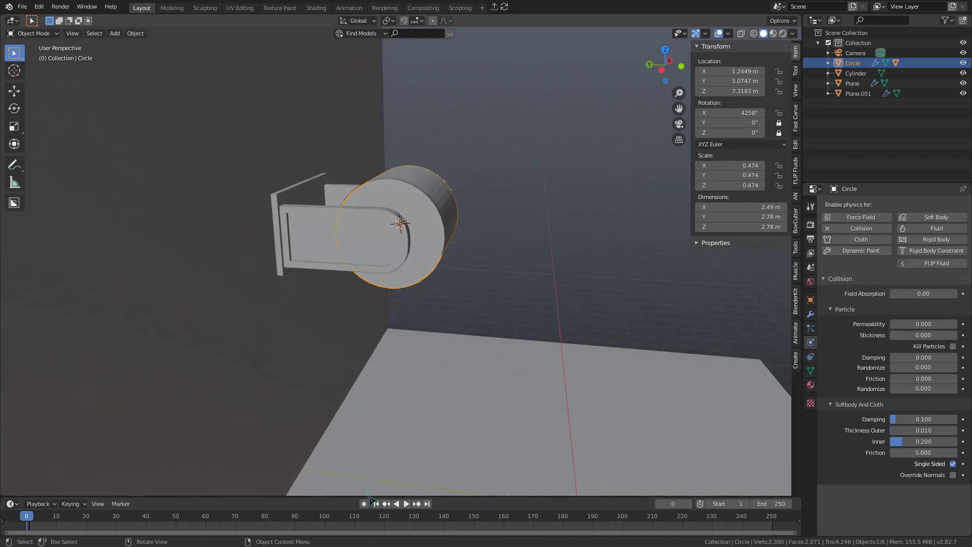
pyautogui.press('i')
pyautogui.click(411, 354)
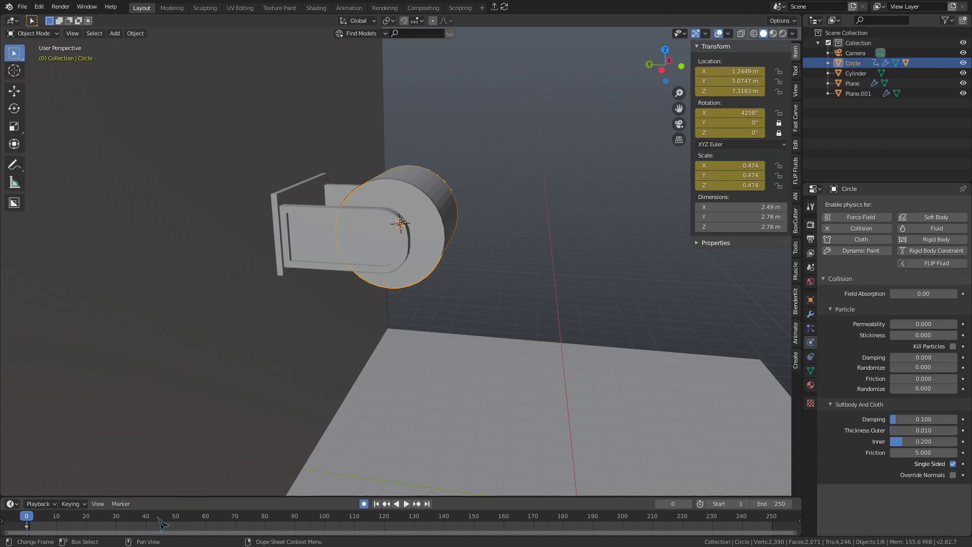
# Key the roll's unchanged location, rotation and scale at frame 30
pyautogui.click(116, 521)
pyautogui.press('i')
pyautogui.click(292, 362)
# Rotate the roll 90° about the X axis at frame 70 to key its first turn
pyautogui.press('space')
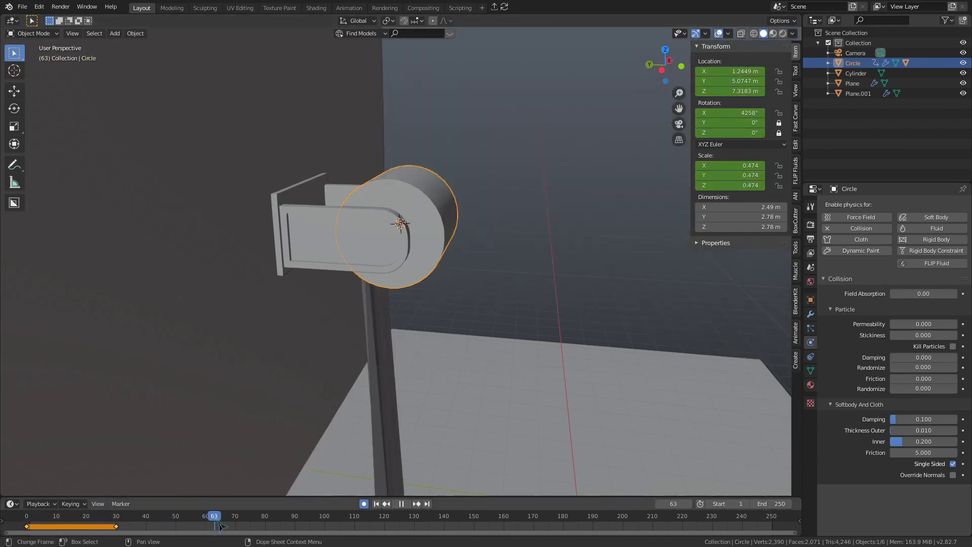
pyautogui.press('space')
pyautogui.press('r')
pyautogui.press('x')
pyautogui.press('9')
pyautogui.press('0')
pyautogui.press('Return')
# Rotate the roll another 90° about the X axis at frame 109
pyautogui.click(354, 521)
pyautogui.press('r')
pyautogui.press('x')
pyautogui.press('9')
pyautogui.press('0')
pyautogui.press('Return')
# Rotate the roll another 90° about the X axis at frame 141
pyautogui.click(444, 521)
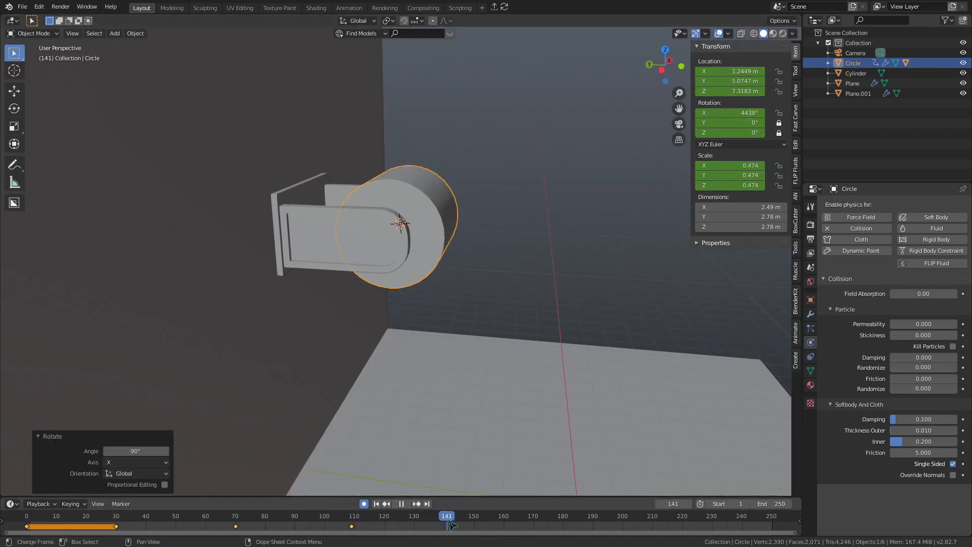
pyautogui.press('r')
pyautogui.press('x')
pyautogui.press('9')
pyautogui.press('0')
pyautogui.press('Return')
# Rotate the roll another 90° about the X axis at frame 170
pyautogui.click(532, 521)
pyautogui.press('r')
pyautogui.press('x')
pyautogui.press('9')
pyautogui.press('0')
pyautogui.press('Return')
# Rotate the roll another 90° about the X axis at frame 209
pyautogui.click(649, 521)
pyautogui.press('r')
pyautogui.press('x')
pyautogui.press('9')
pyautogui.press('0')
pyautogui.press('Return')
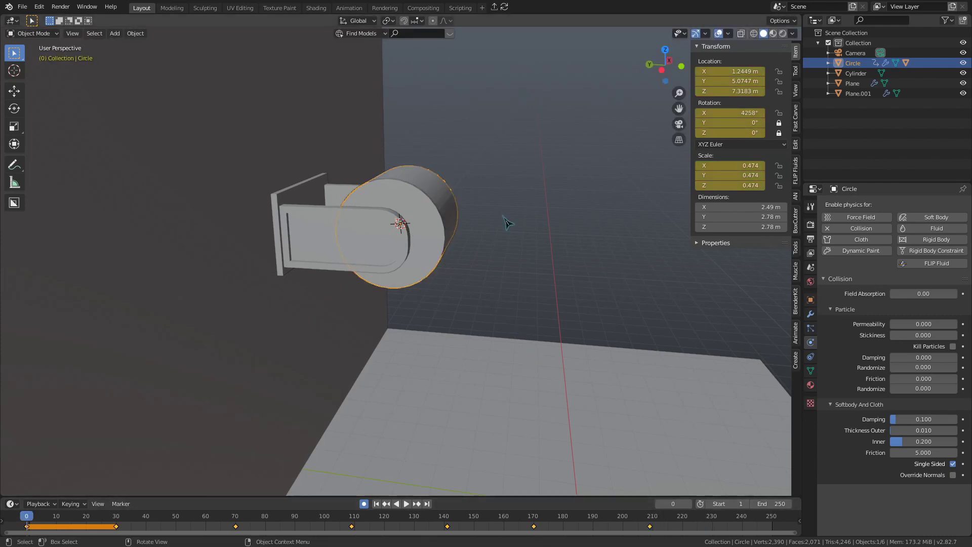
# Bake the spiral's cloth simulation for frames 1 to 250 and view the roll from its end
pyautogui.scroll(-10, 919, 377)
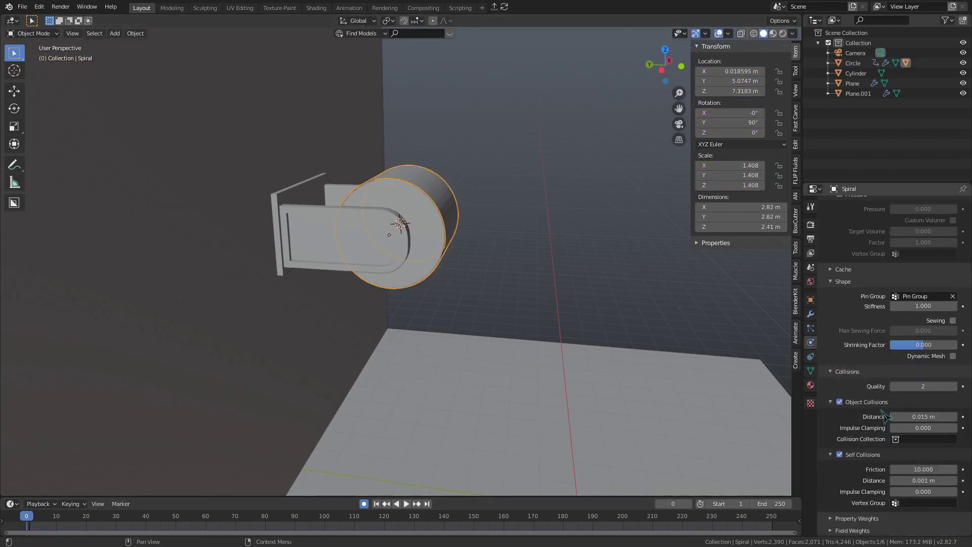
pyautogui.click(859, 270)
pyautogui.click(868, 377)
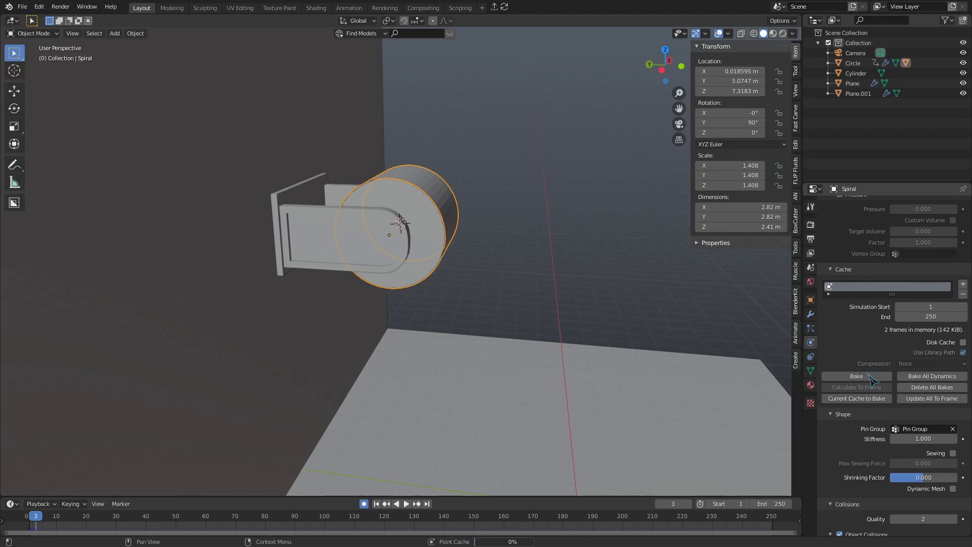
pyautogui.moveTo(507, 253); pyautogui.dragTo(556, 238, button='middle')
pyautogui.scroll(-6, 867, 221)
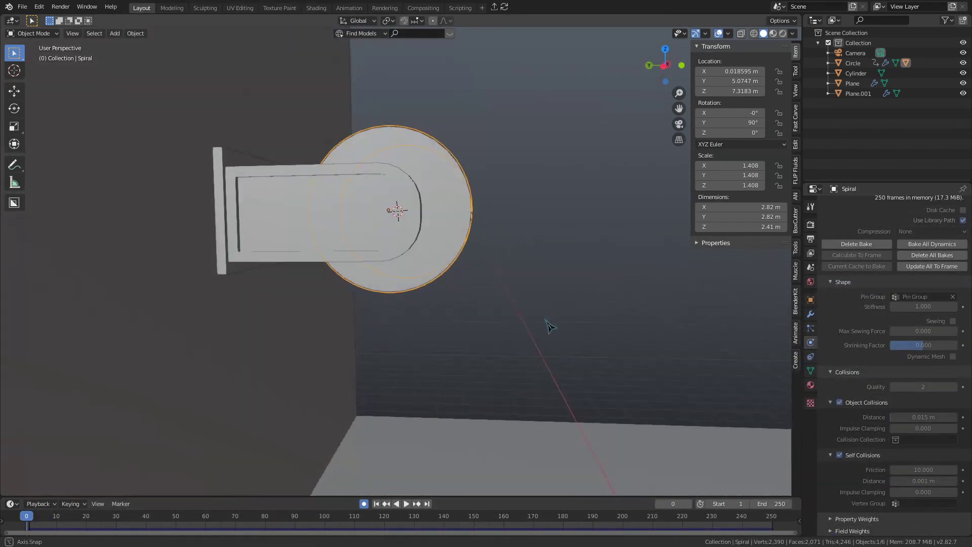
# Delete the spiral's cloth bake and set its self-collision distance to 0.002 m
pyautogui.click(857, 243)
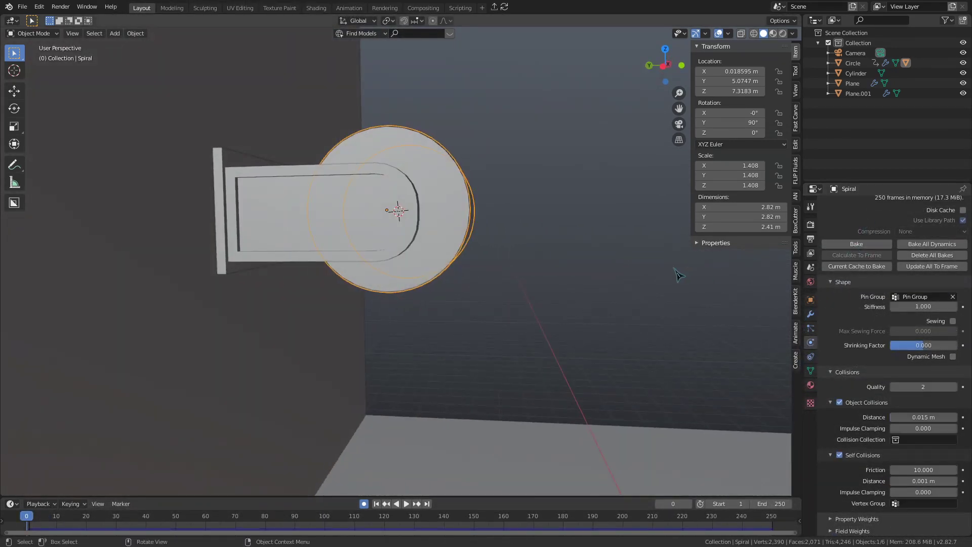
pyautogui.click(922, 480)
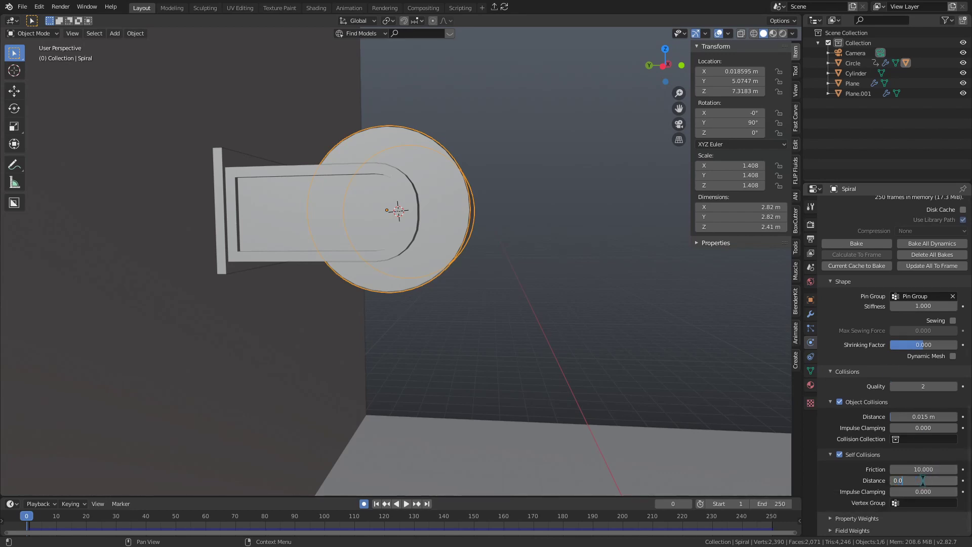
pyautogui.write('0.002')
pyautogui.press('Return')
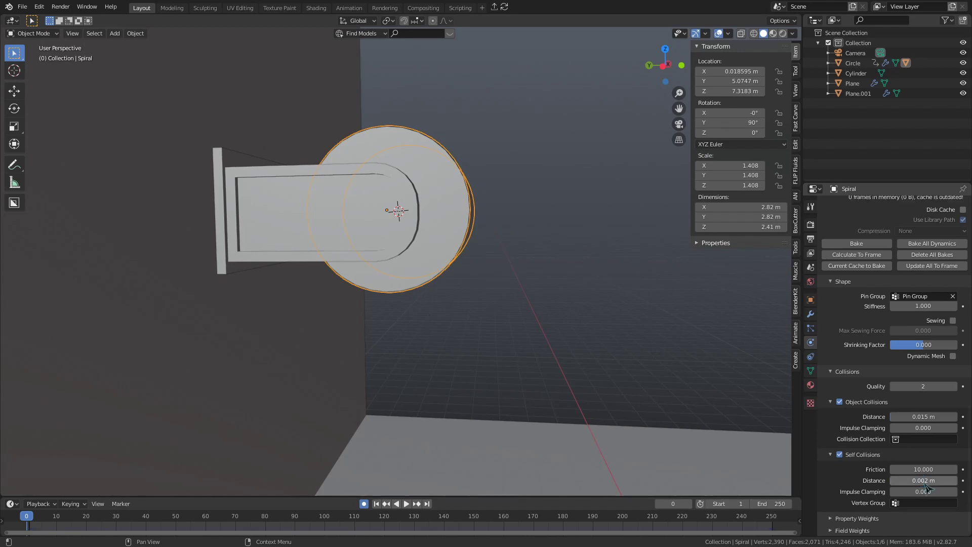
# Set the roll's soft body and cloth collision friction to 10
pyautogui.scroll(3, 867, 434)
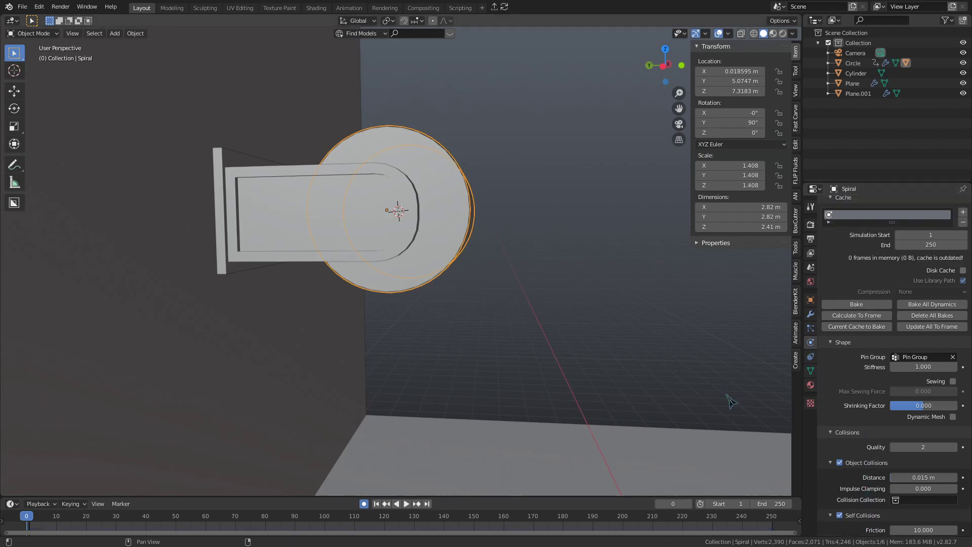
pyautogui.click(454, 240)
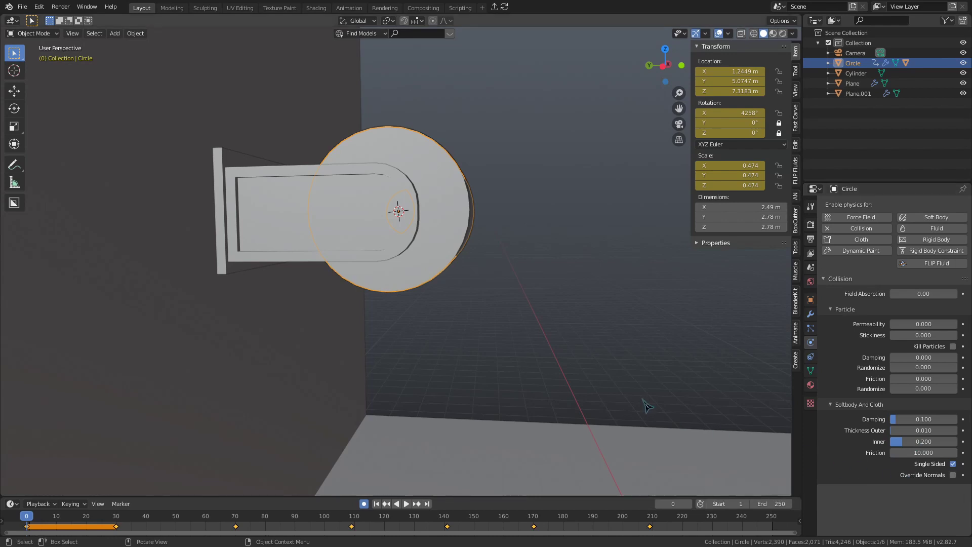
pyautogui.moveTo(600, 364); pyautogui.dragTo(551, 343, button='middle')
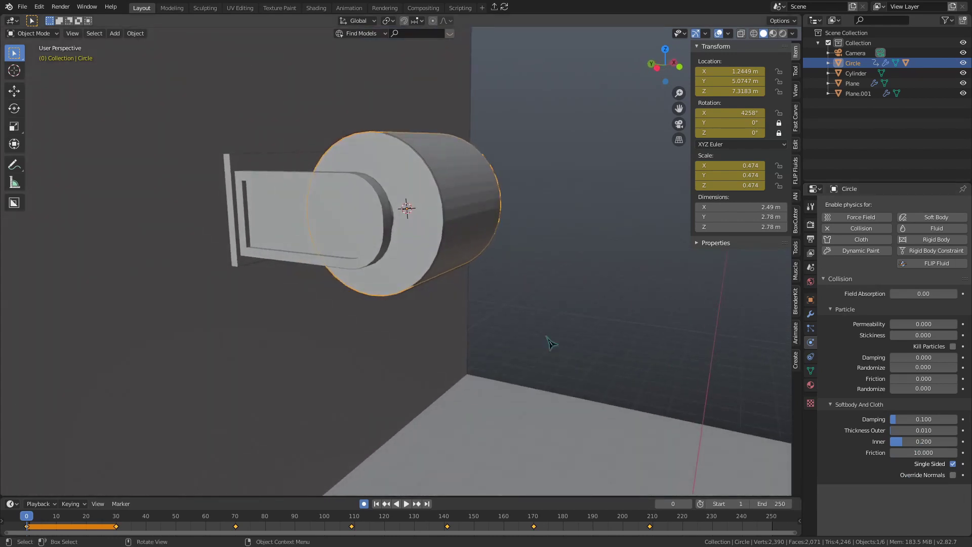
# Edit the collision quality of the spiral's cloth and bake the cloth simulation again
pyautogui.click(475, 225)
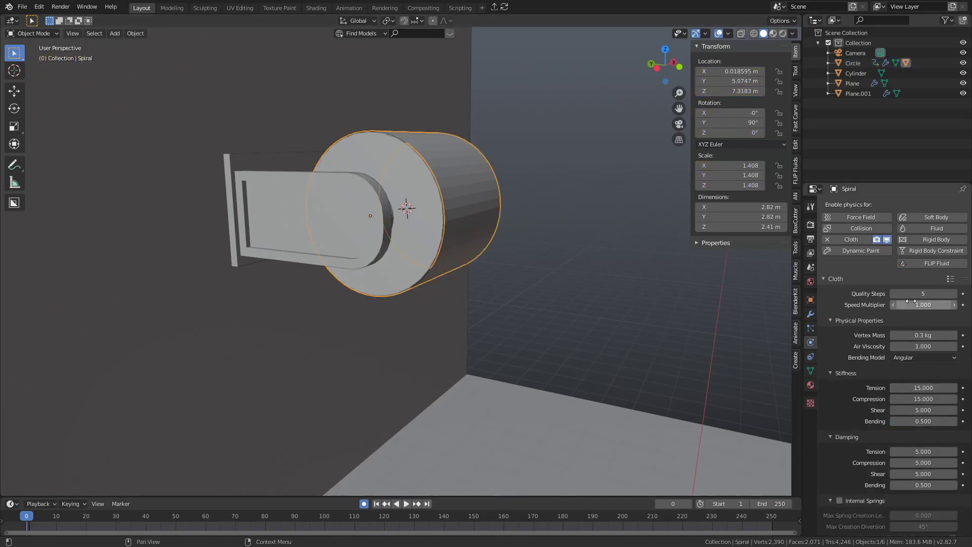
pyautogui.scroll(-15, 926, 364)
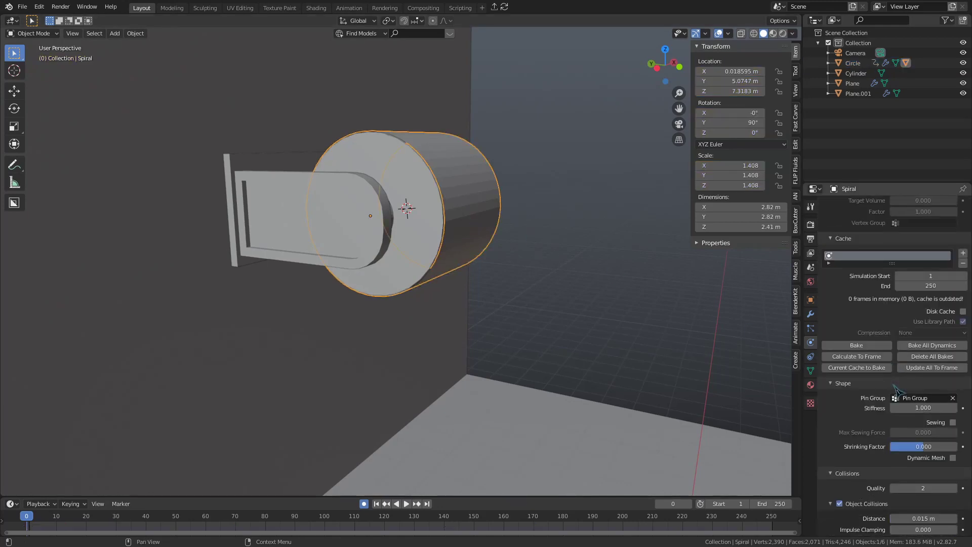
pyautogui.scroll(-3, 941, 443)
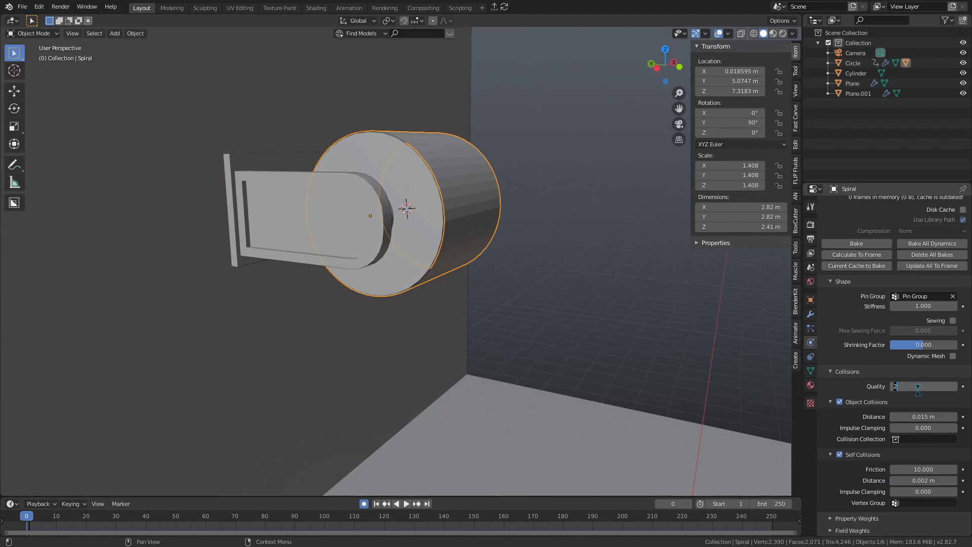
pyautogui.scroll(18, 917, 390)
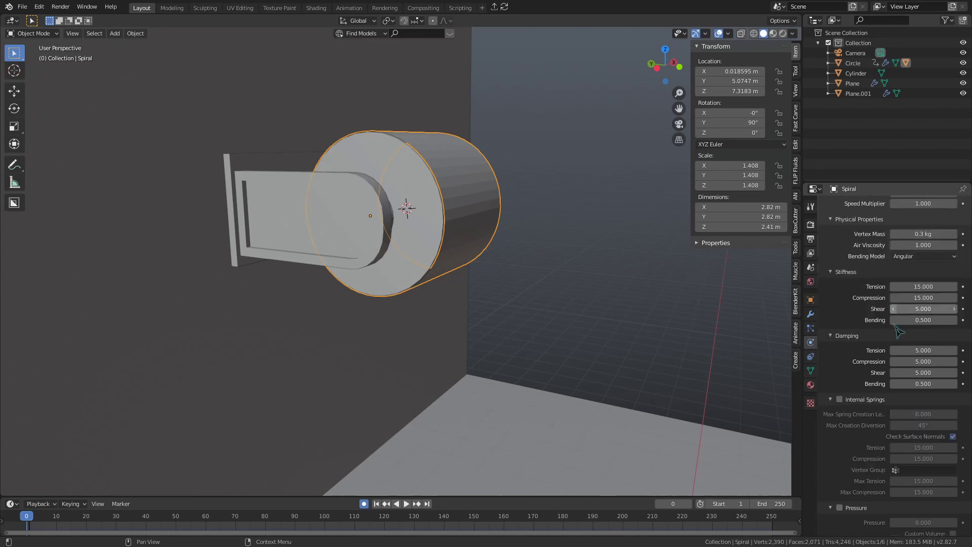
pyautogui.scroll(-15, 912, 294)
pyautogui.click(964, 407)
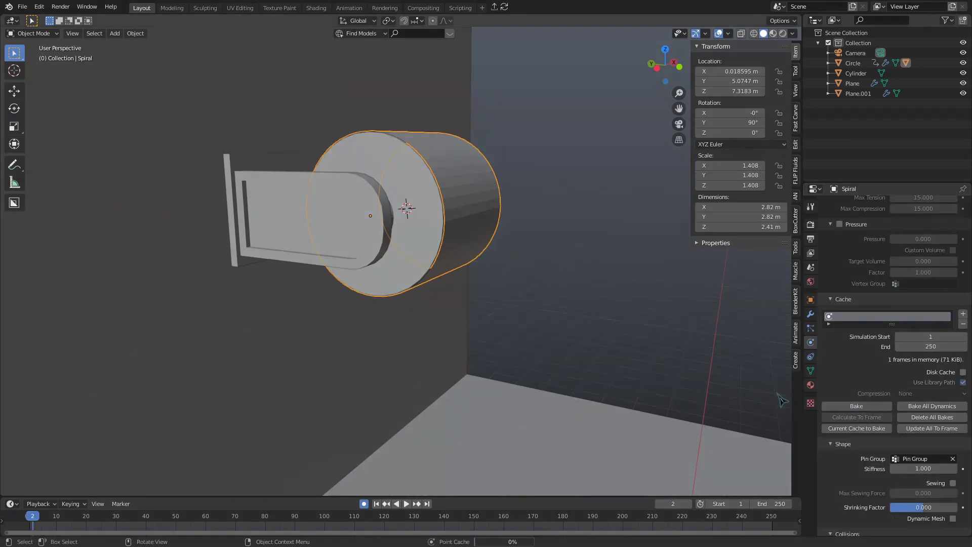